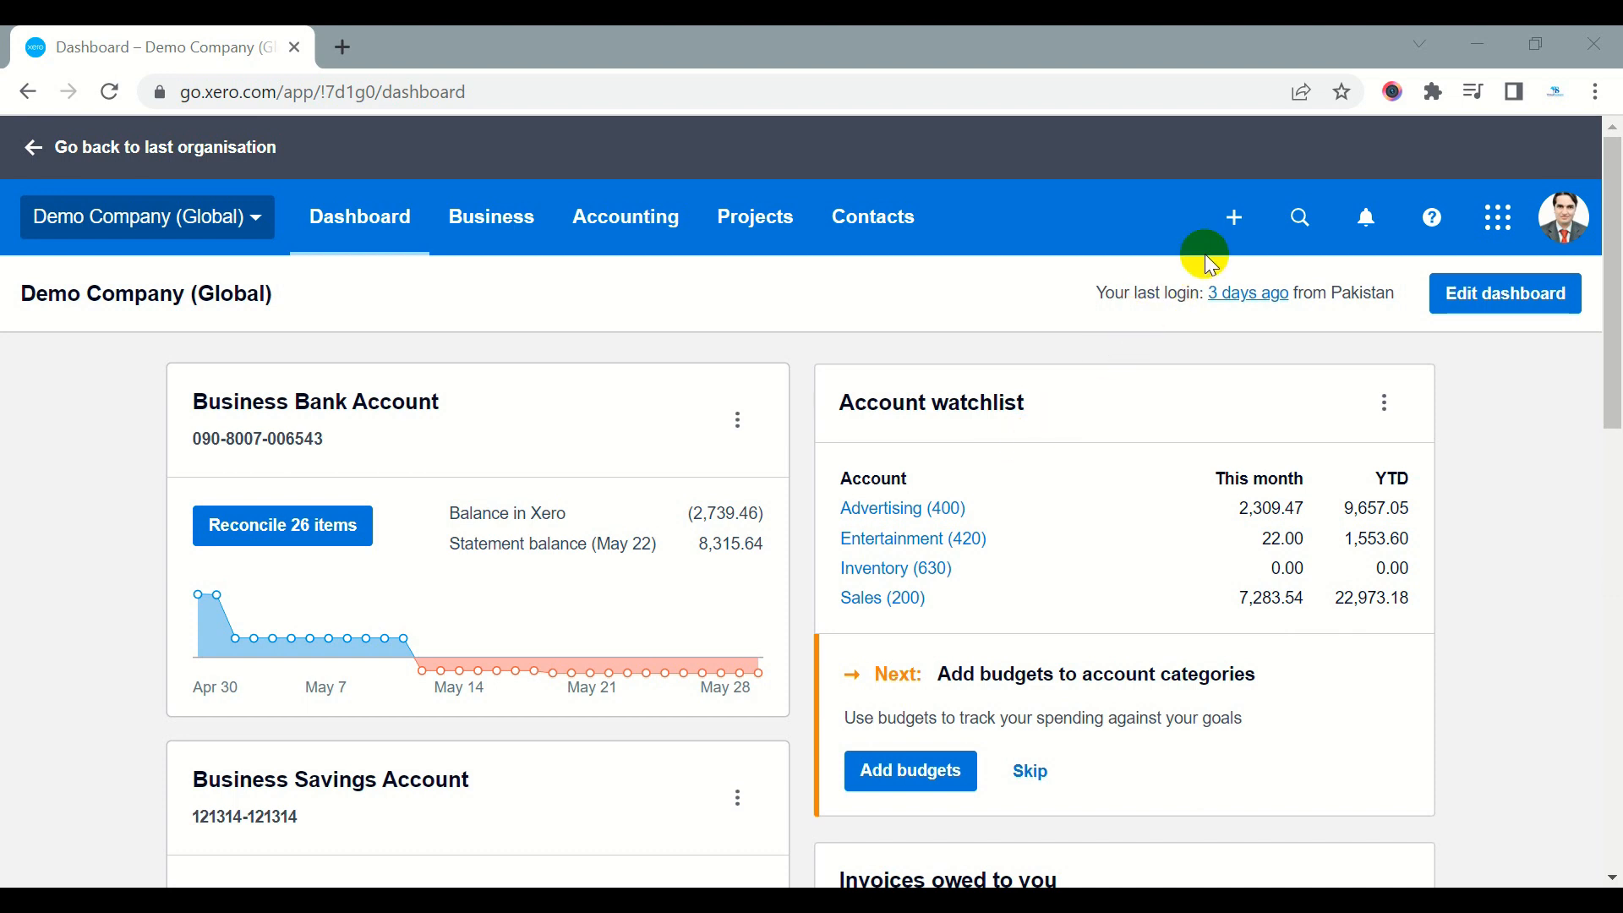
Open a new manual journal and examine the accounts available for its first line
left_click(1234, 218)
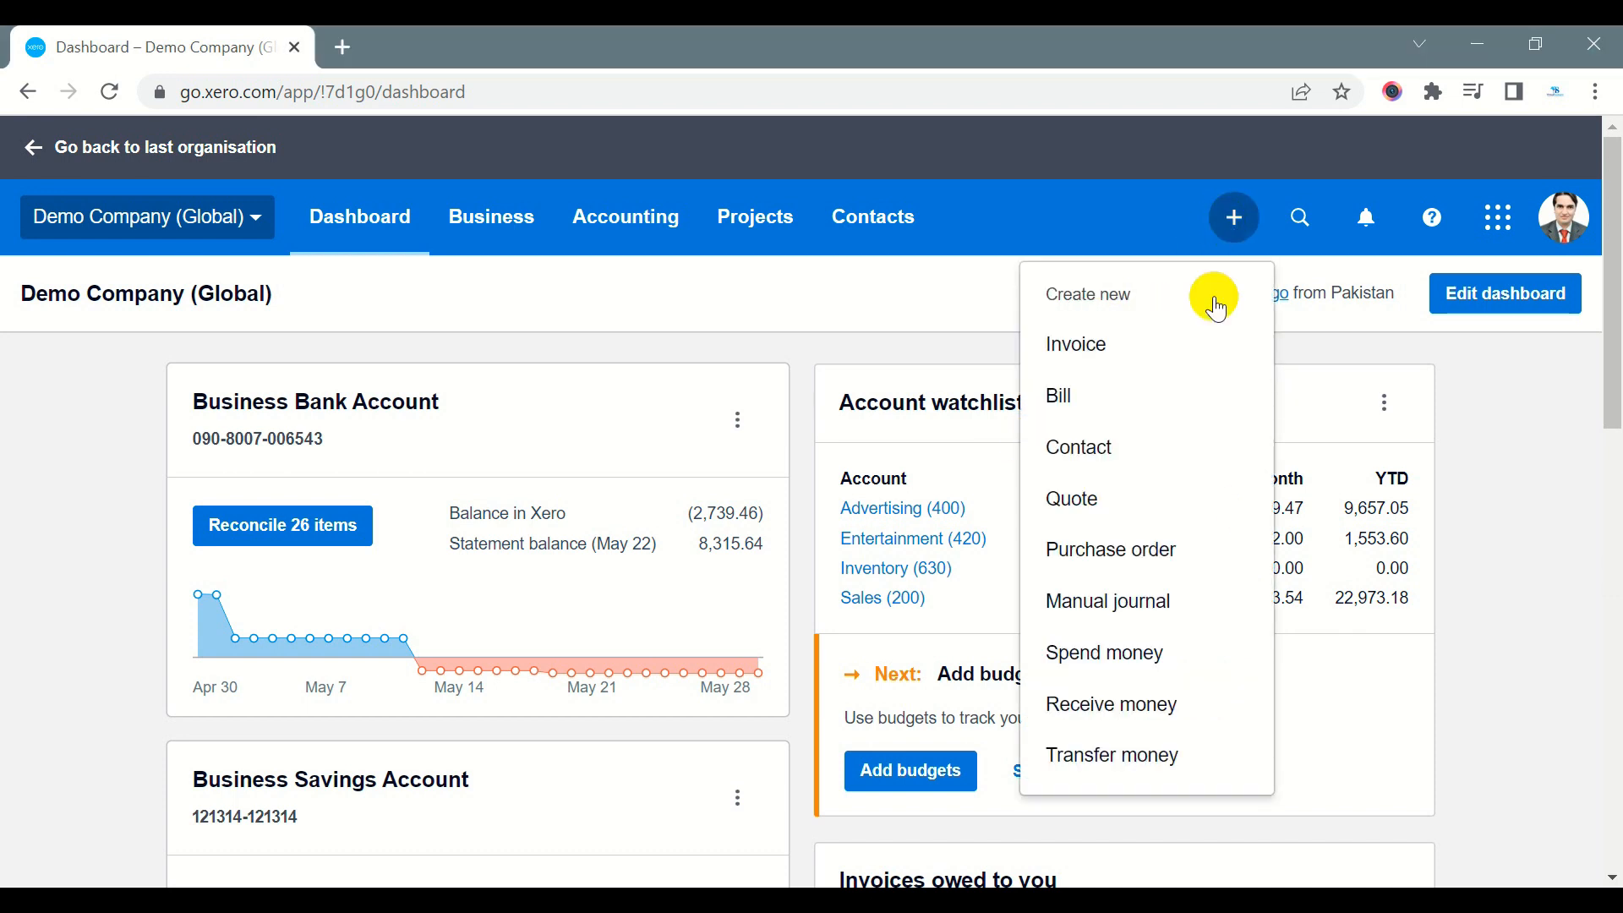
left_click(1131, 602)
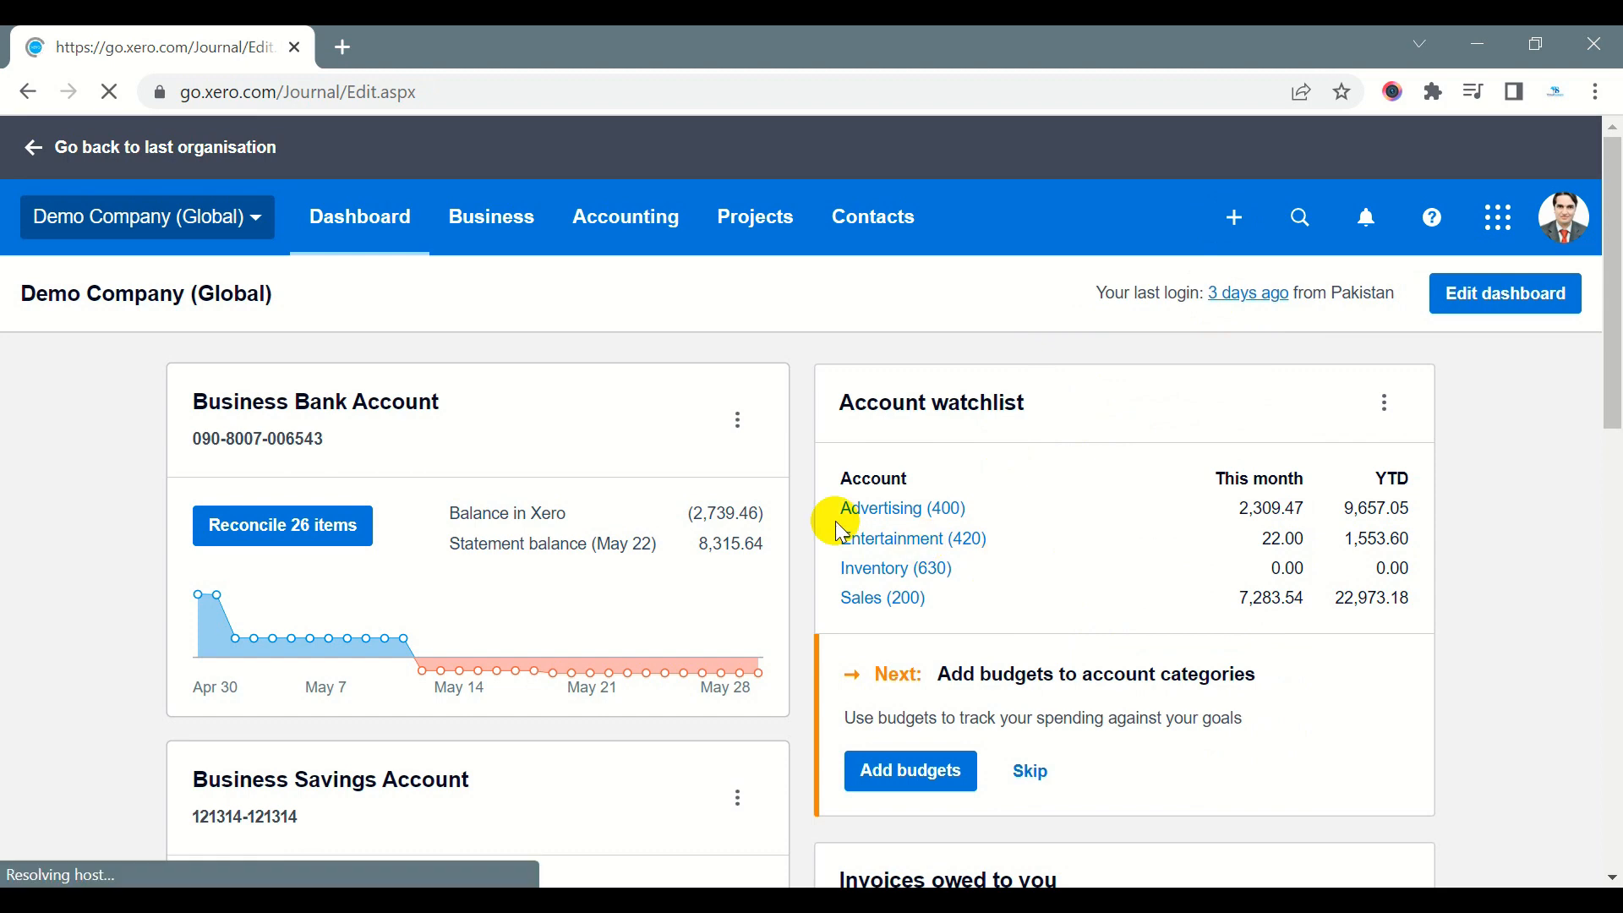
scroll(794, 579, "down", 1)
scroll(794, 580, "down", 2)
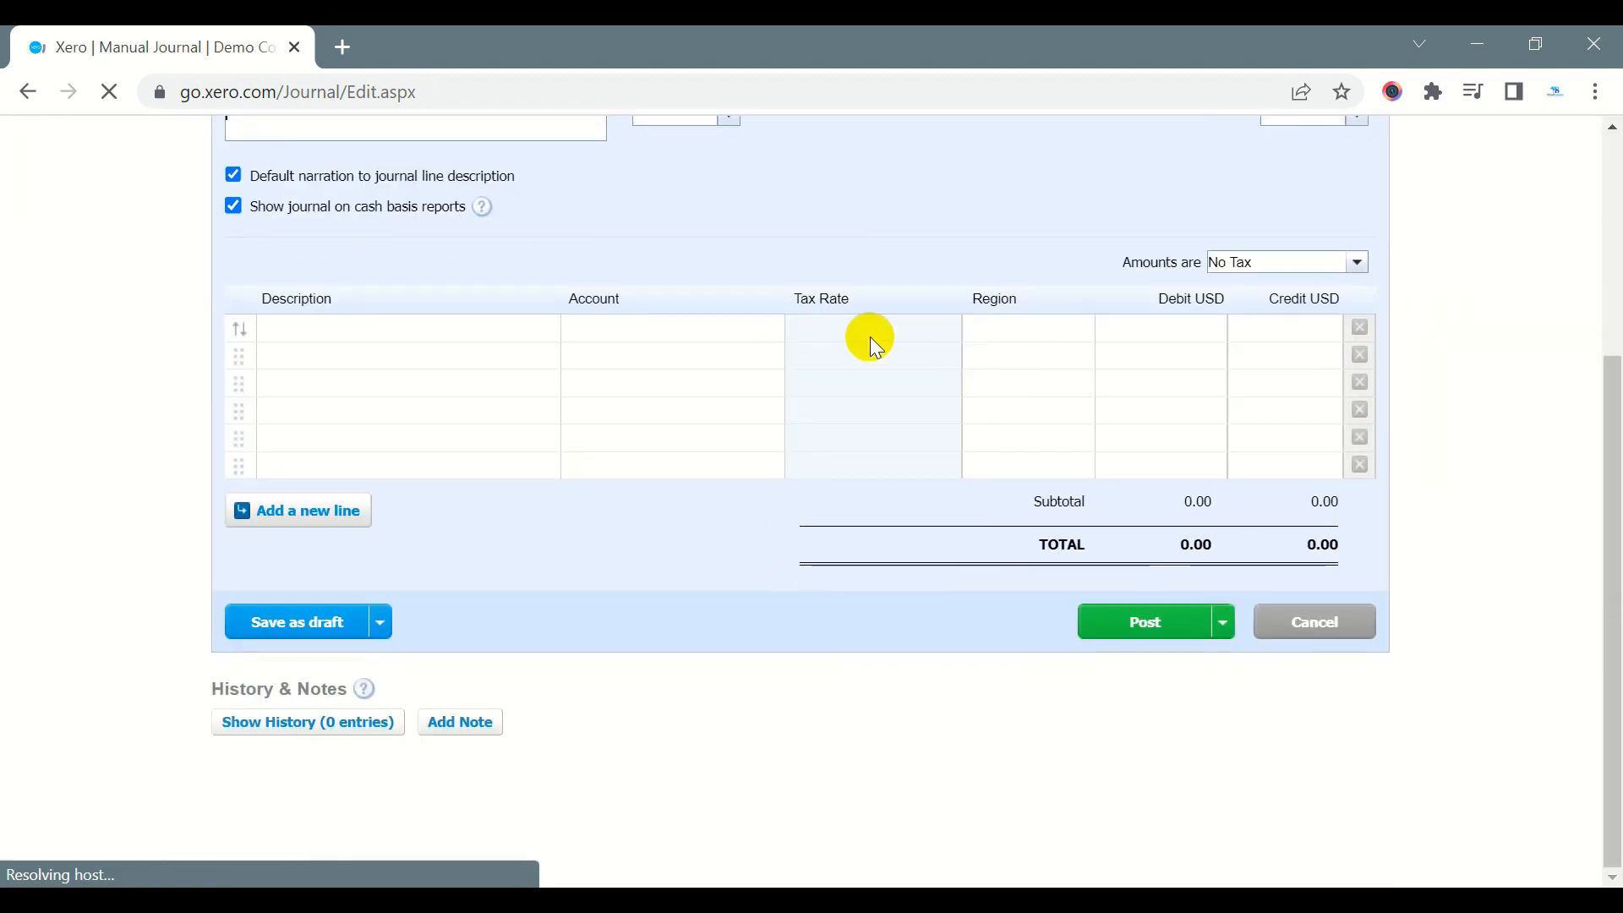
left_click(667, 329)
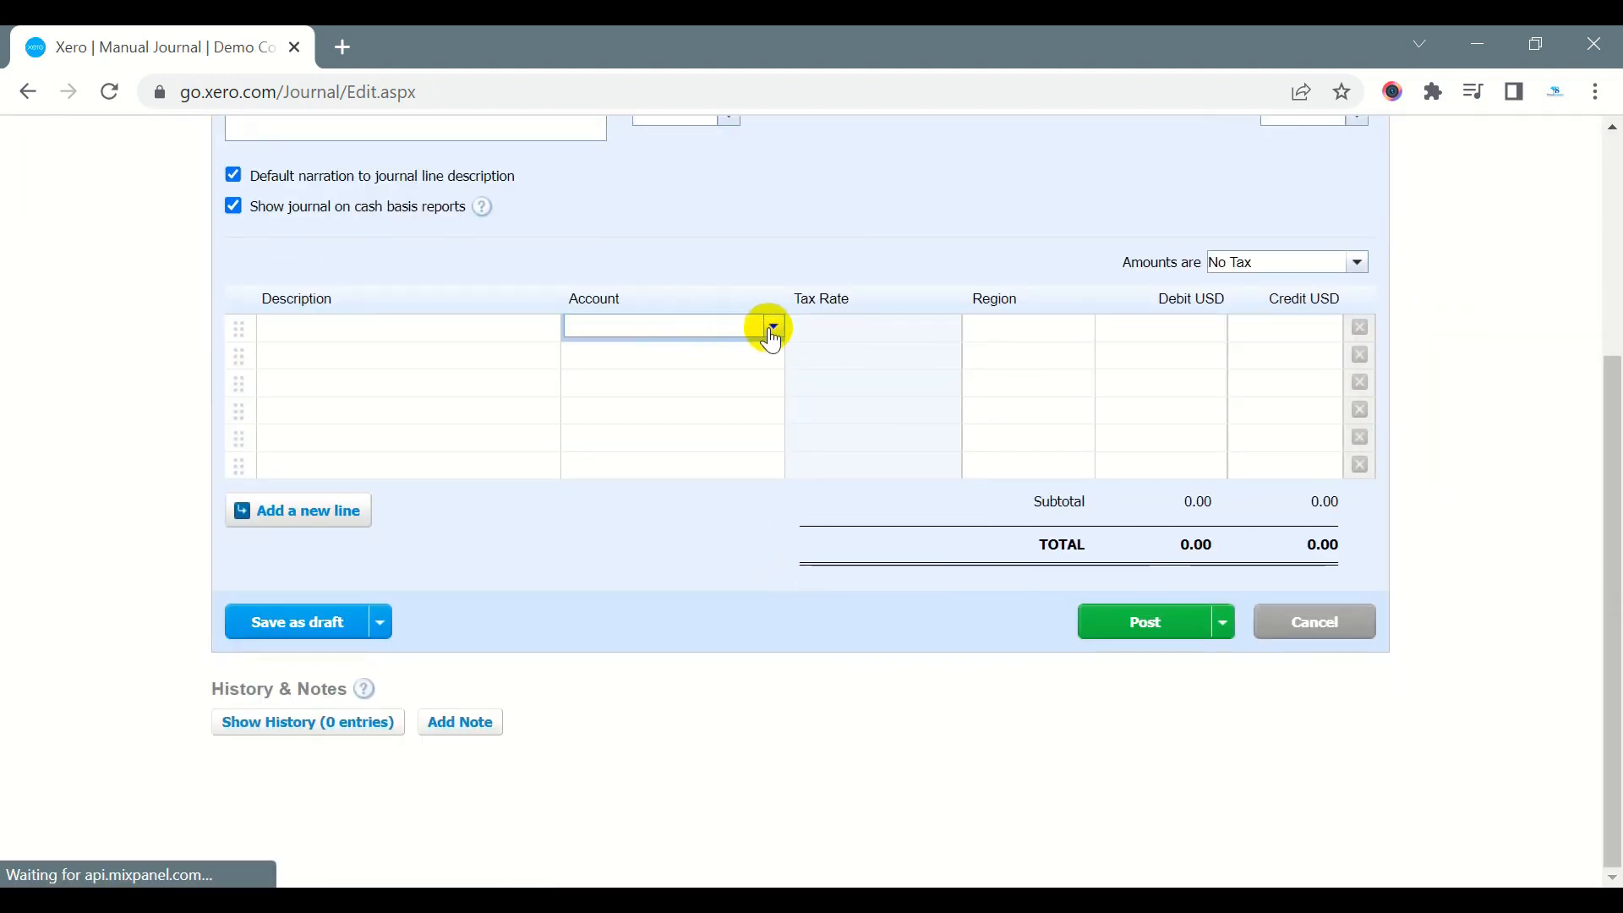
left_click(771, 326)
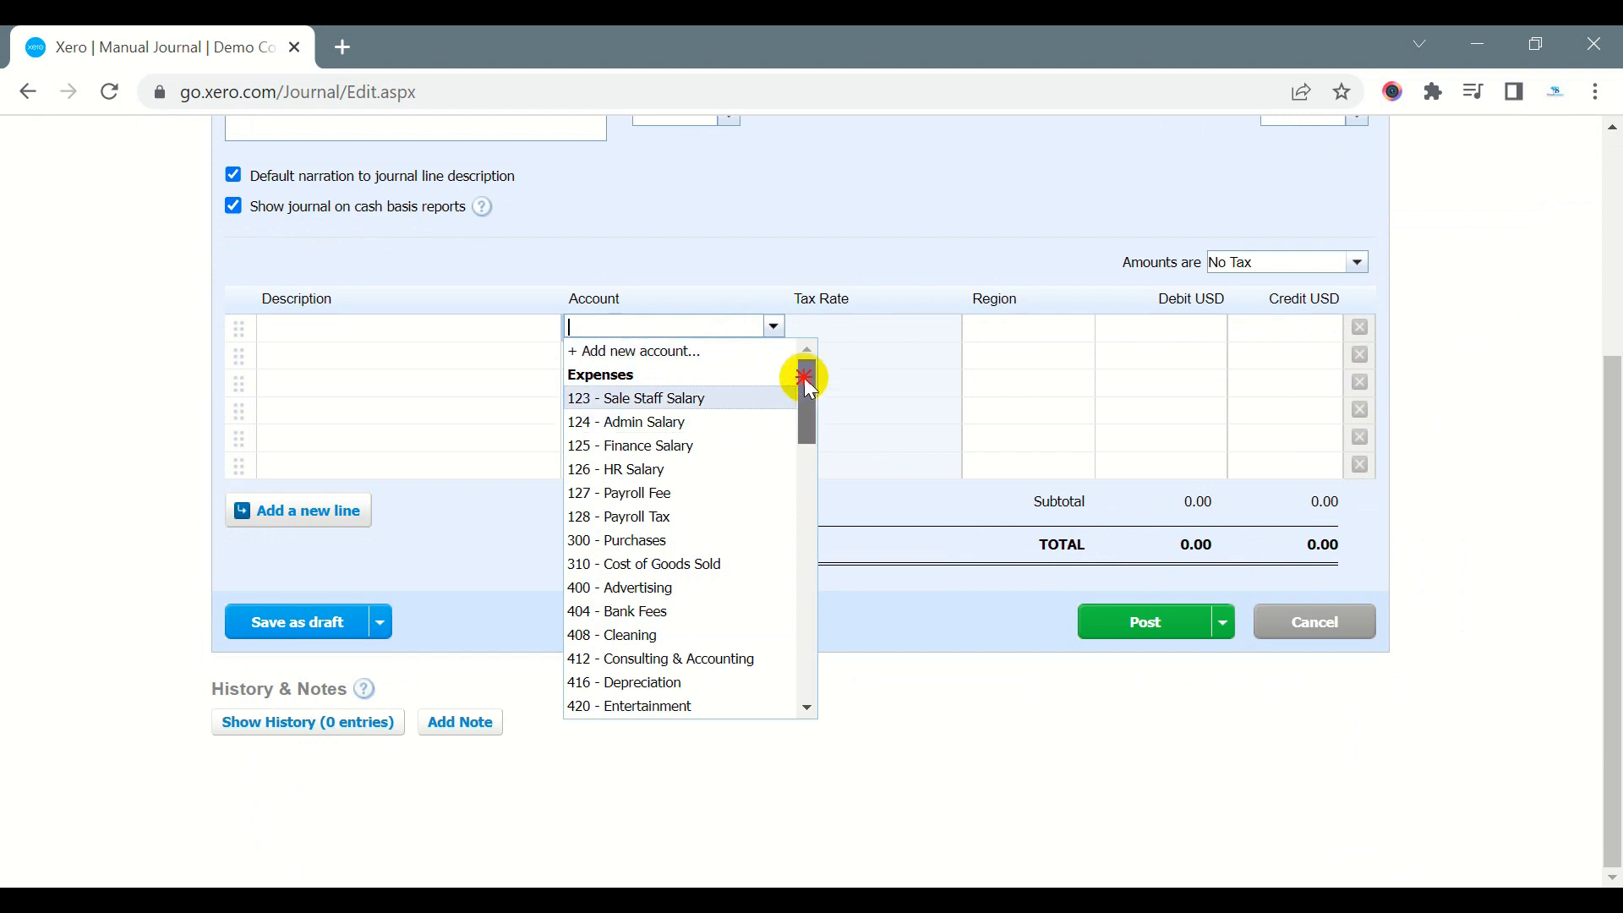
left_click_drag(805, 389, 858, 392)
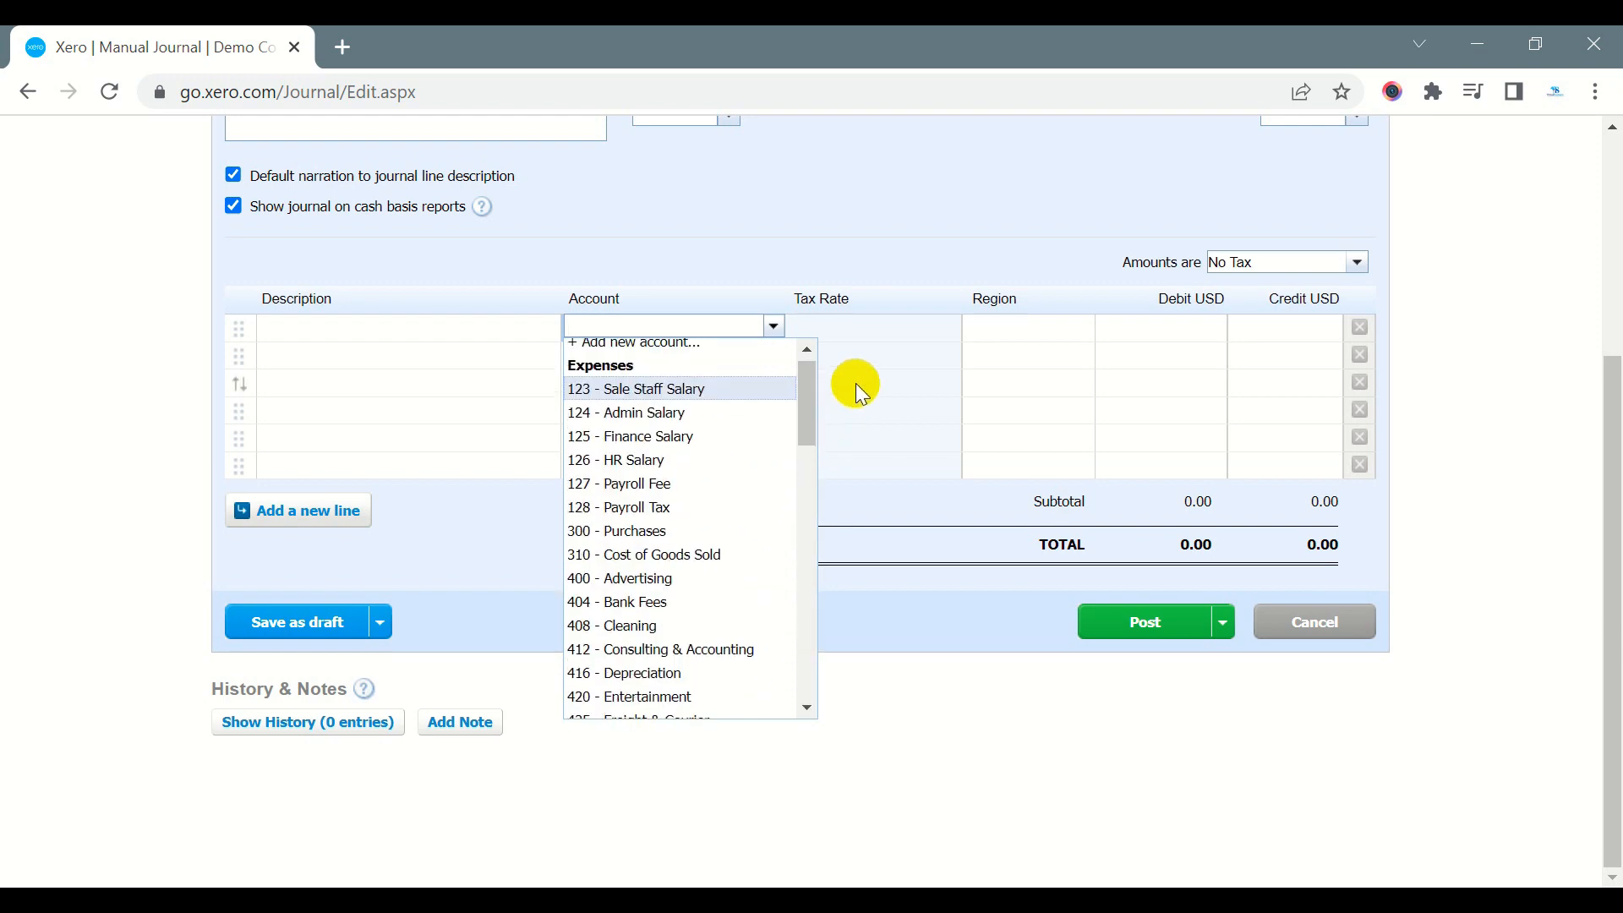
scroll(1405, 440, "up", 5)
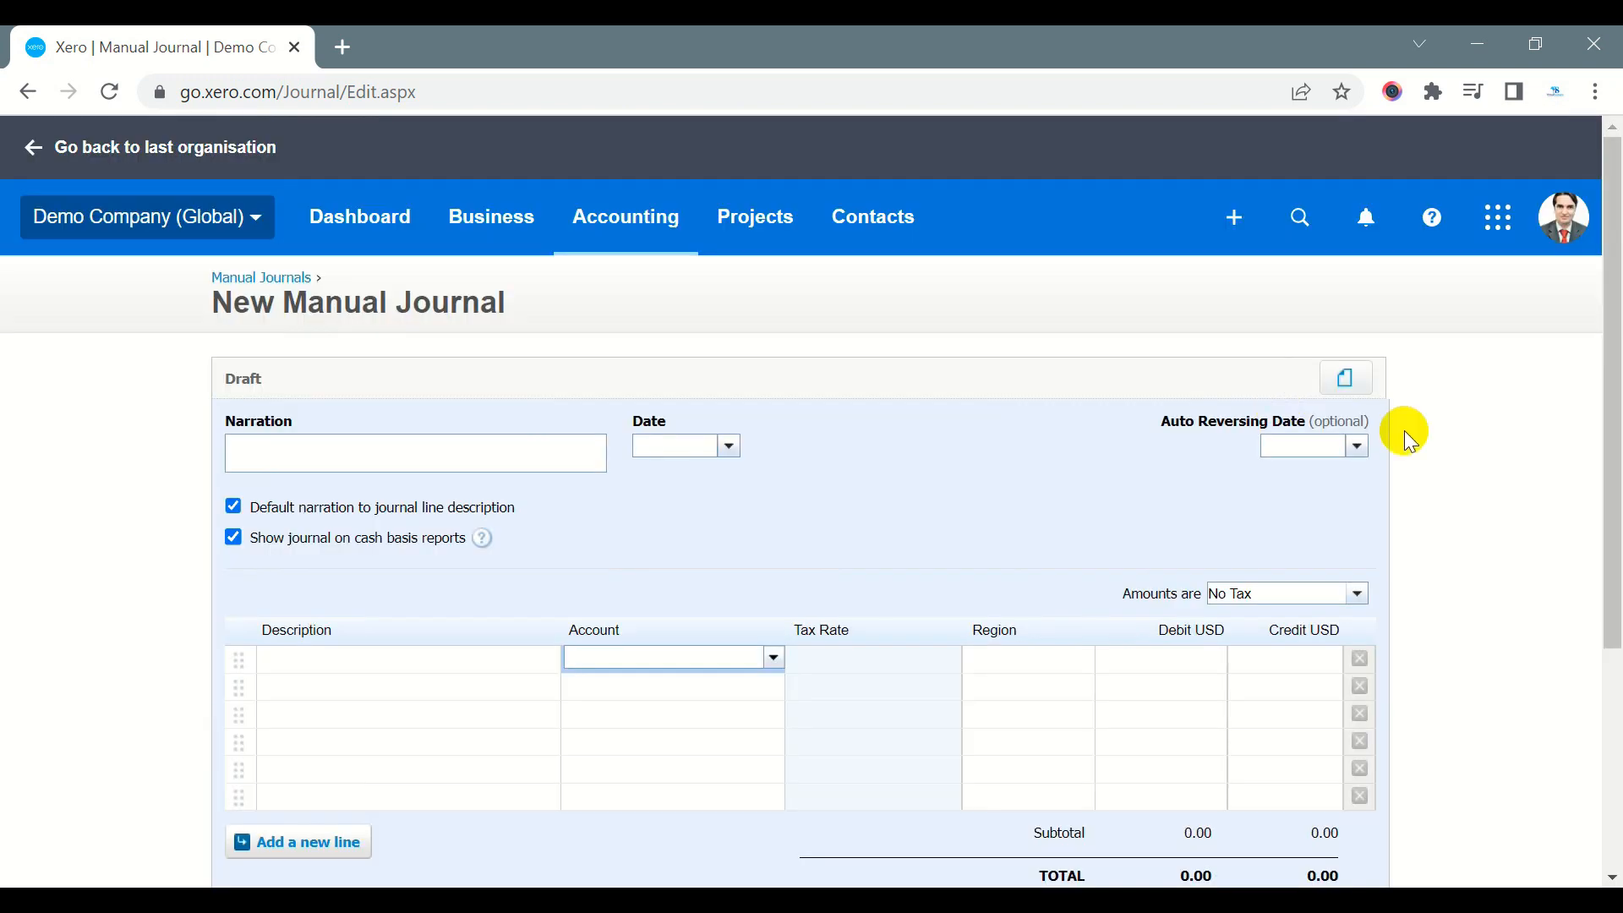
Start a new spend money transaction paid from the Business Bank Account
left_click(1236, 223)
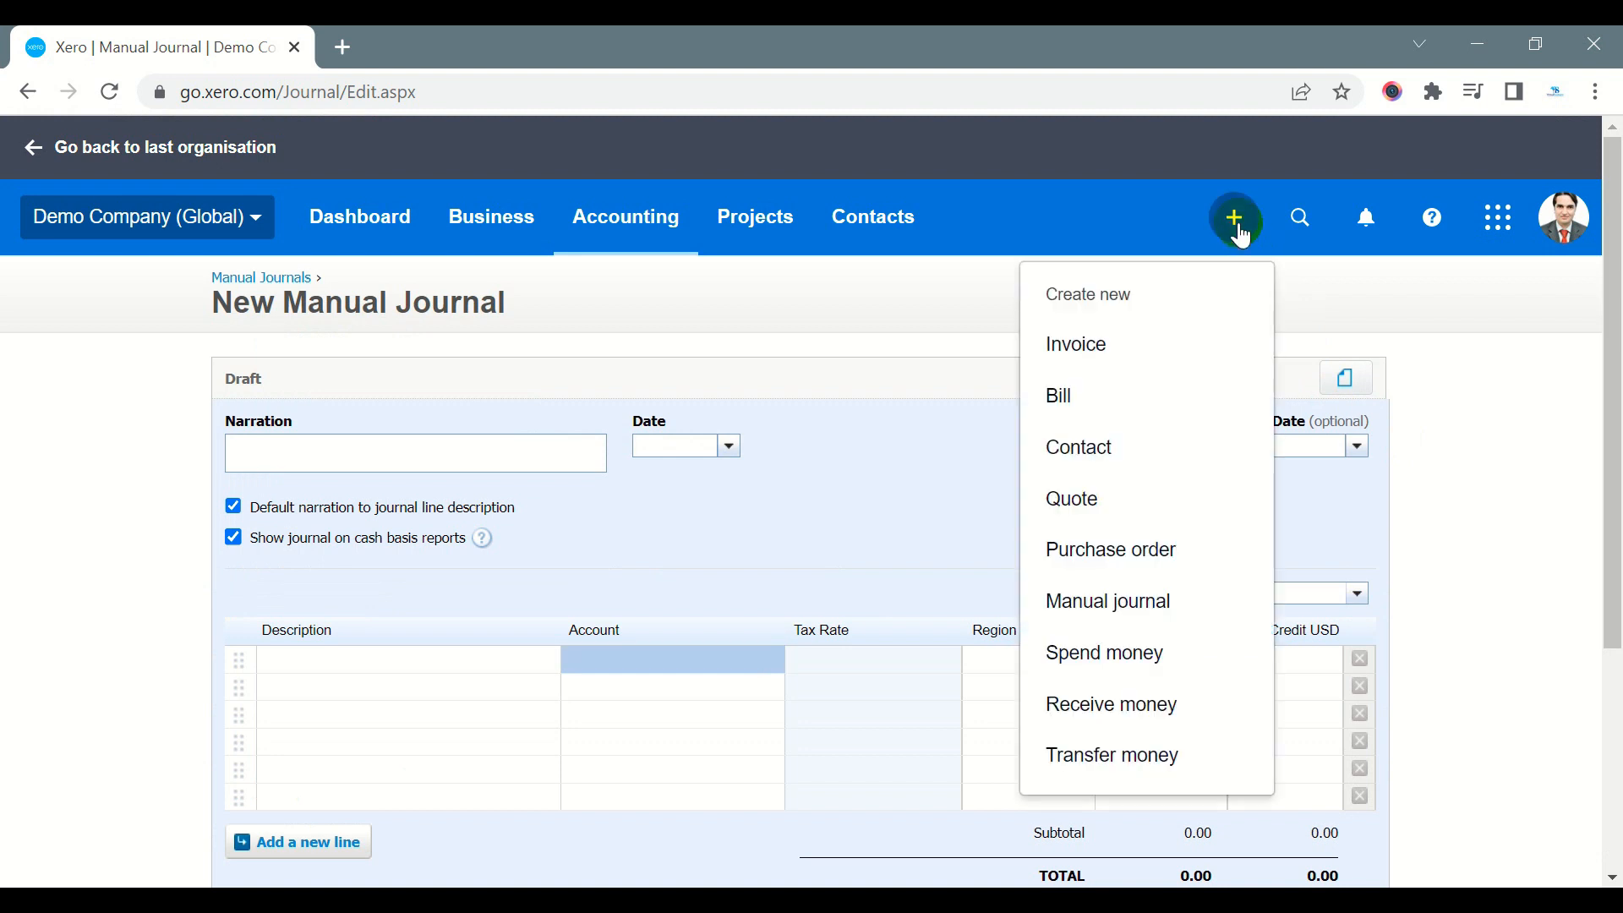
left_click(1090, 651)
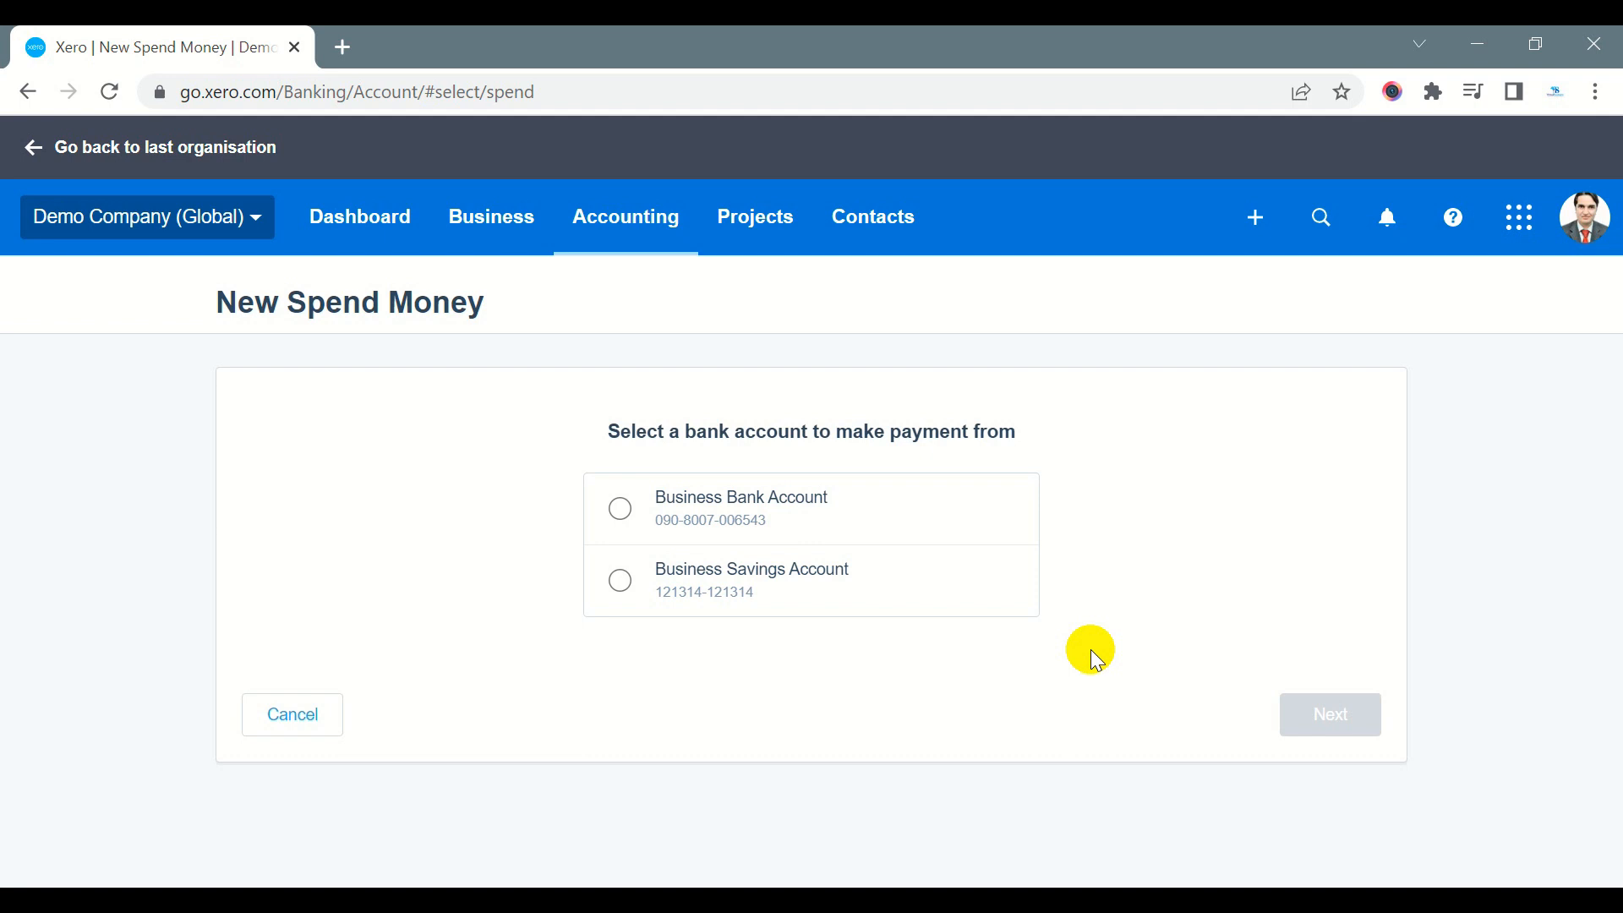
left_click(1255, 222)
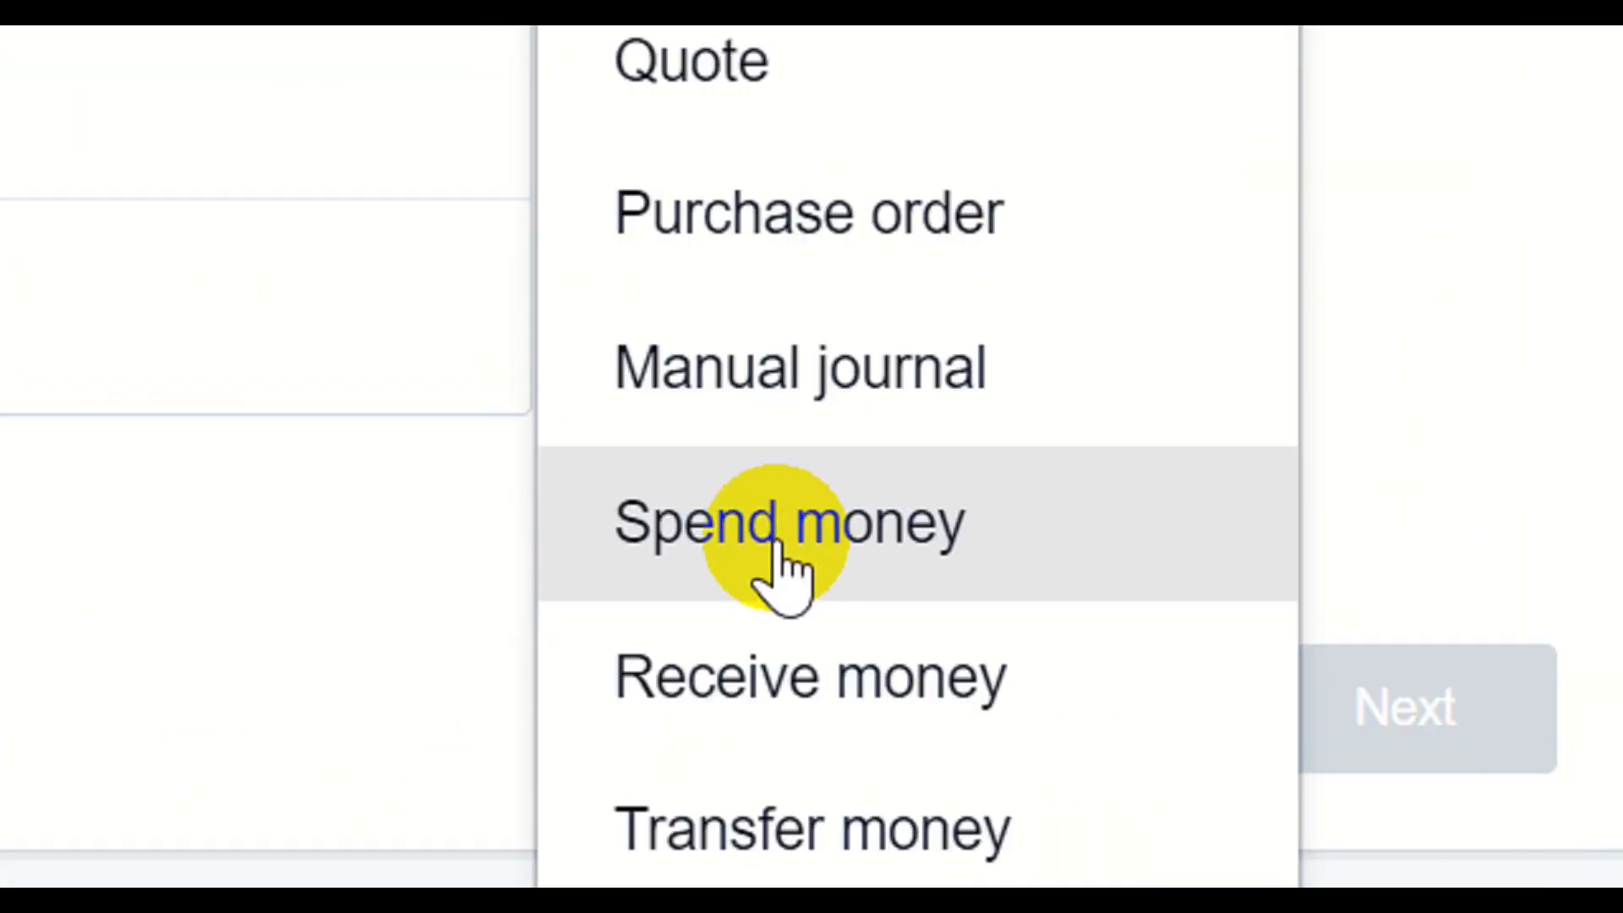
left_click(772, 537)
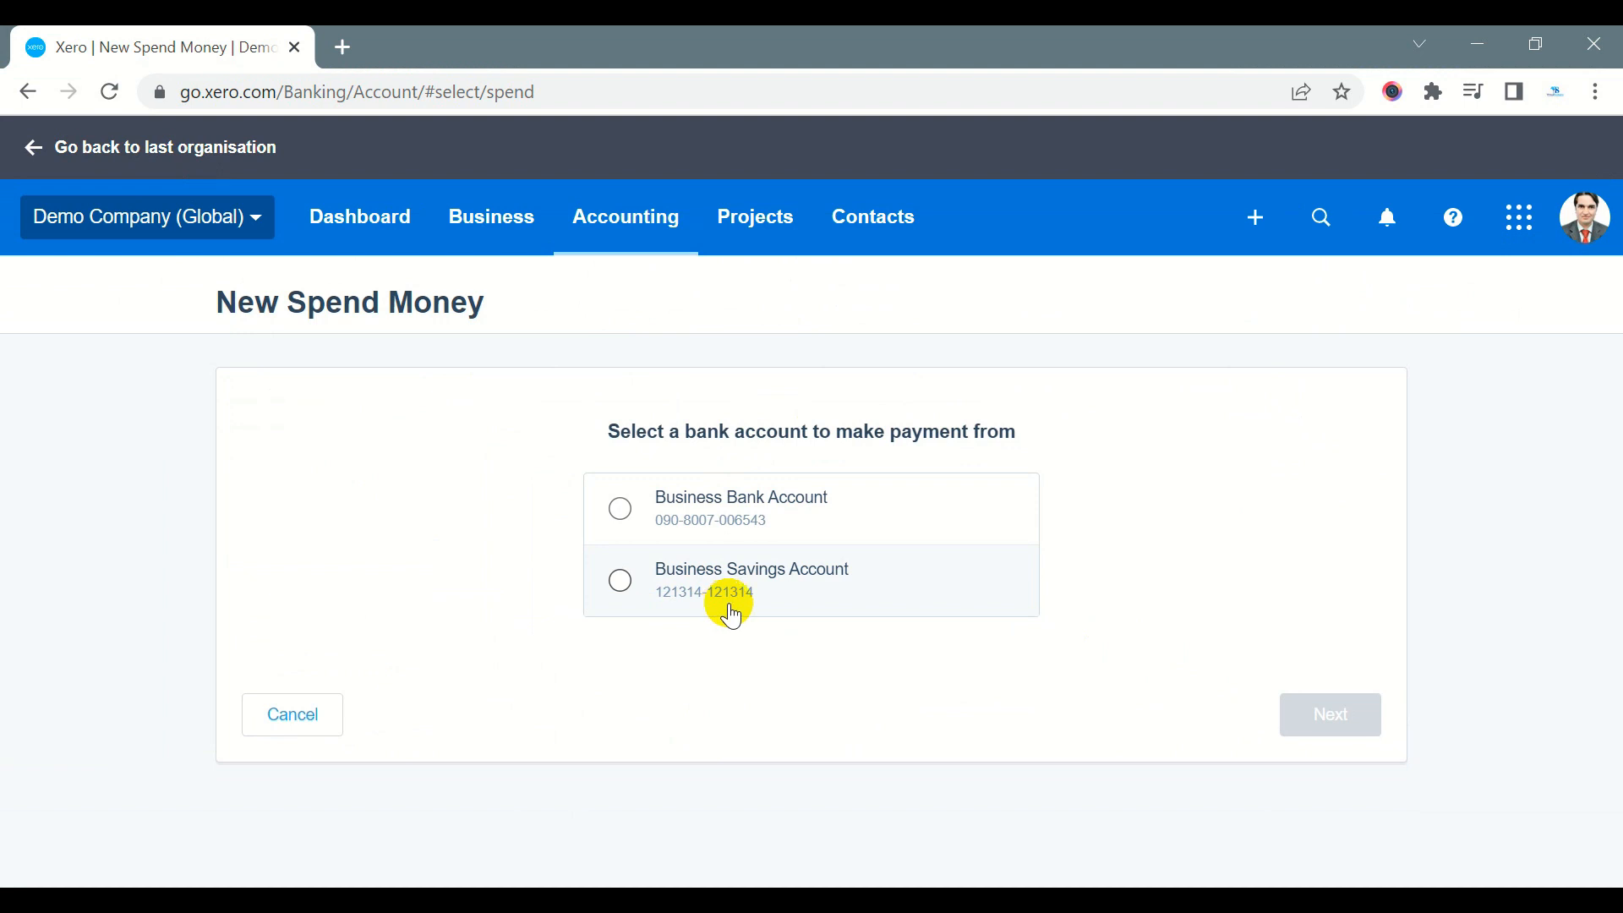
left_click(620, 508)
left_click(1341, 723)
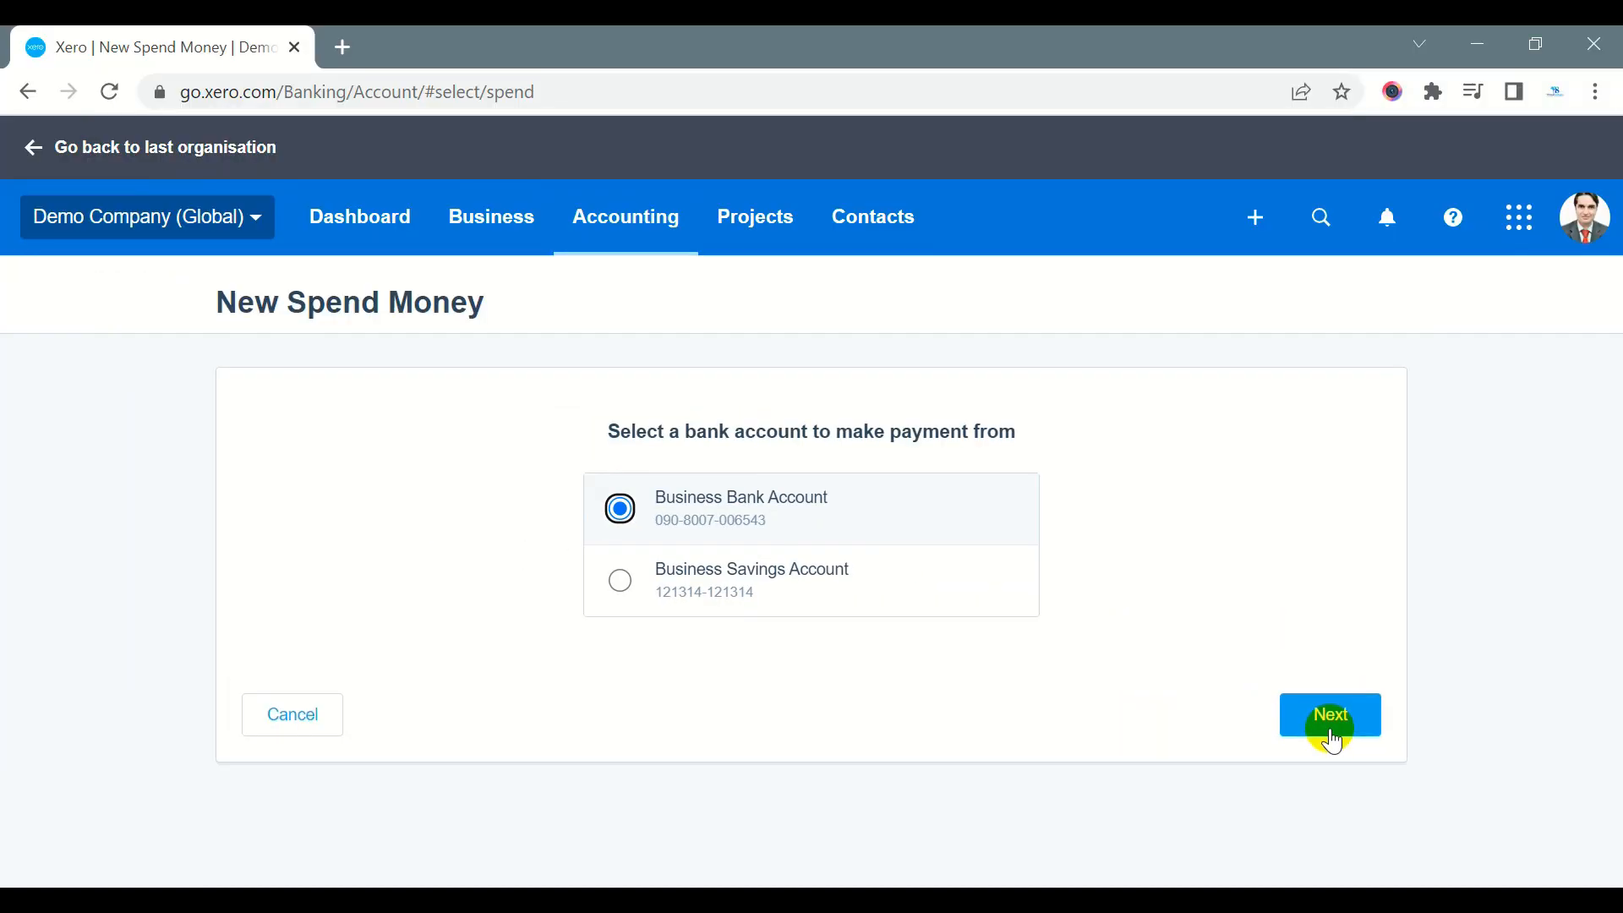
left_click(1334, 717)
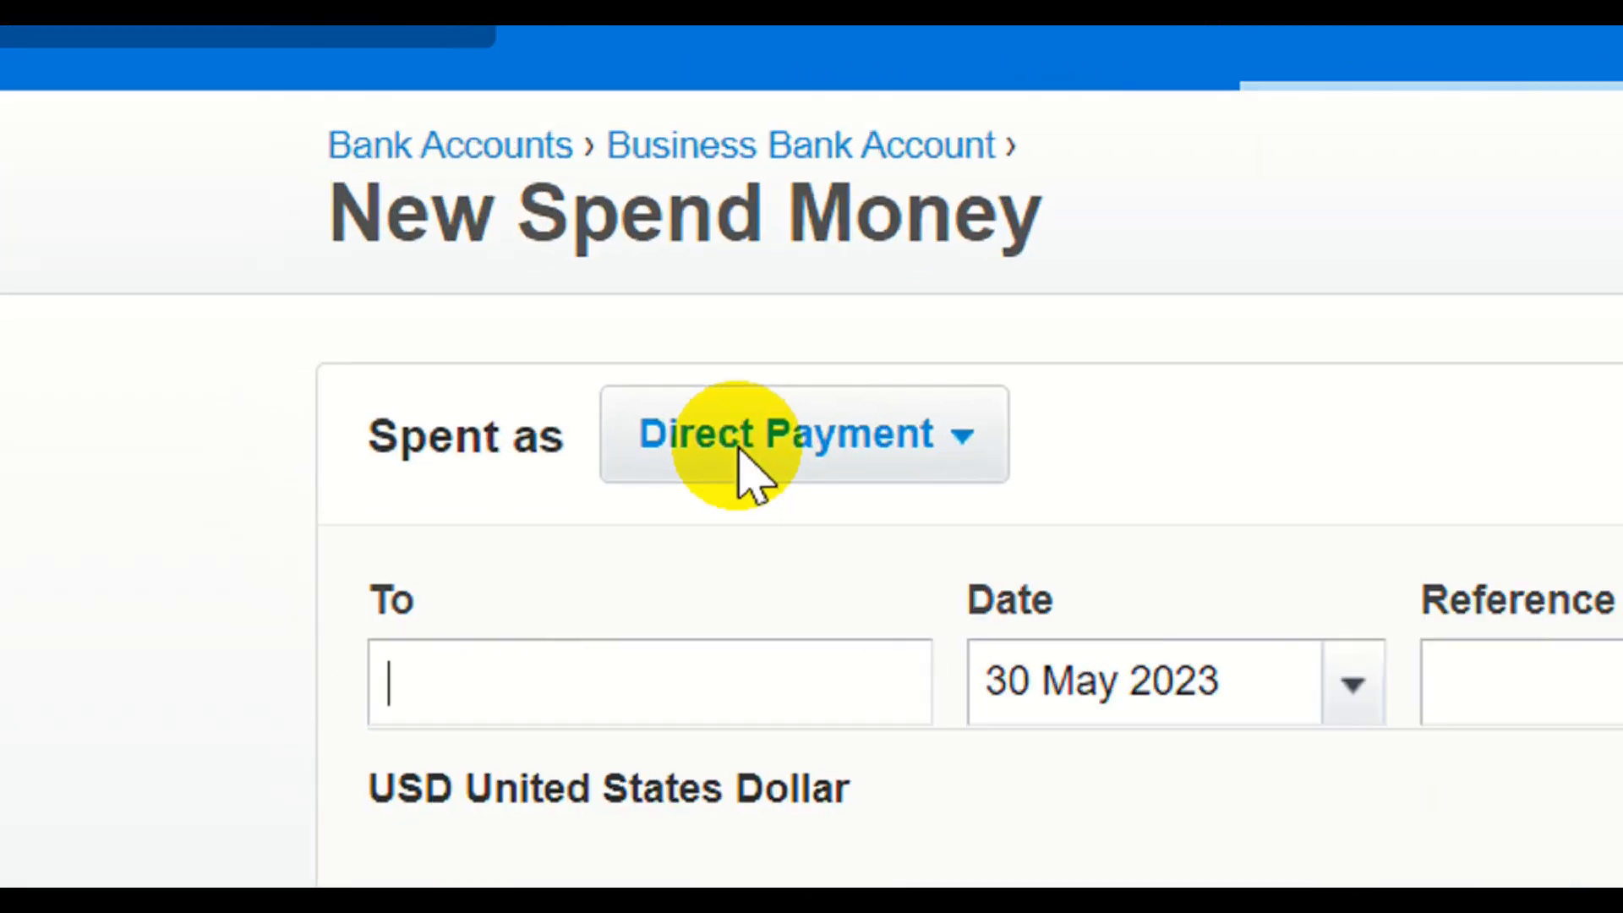
Review the payment types, keep Direct Payment, and set the payee to ADP Payroll
left_click(448, 390)
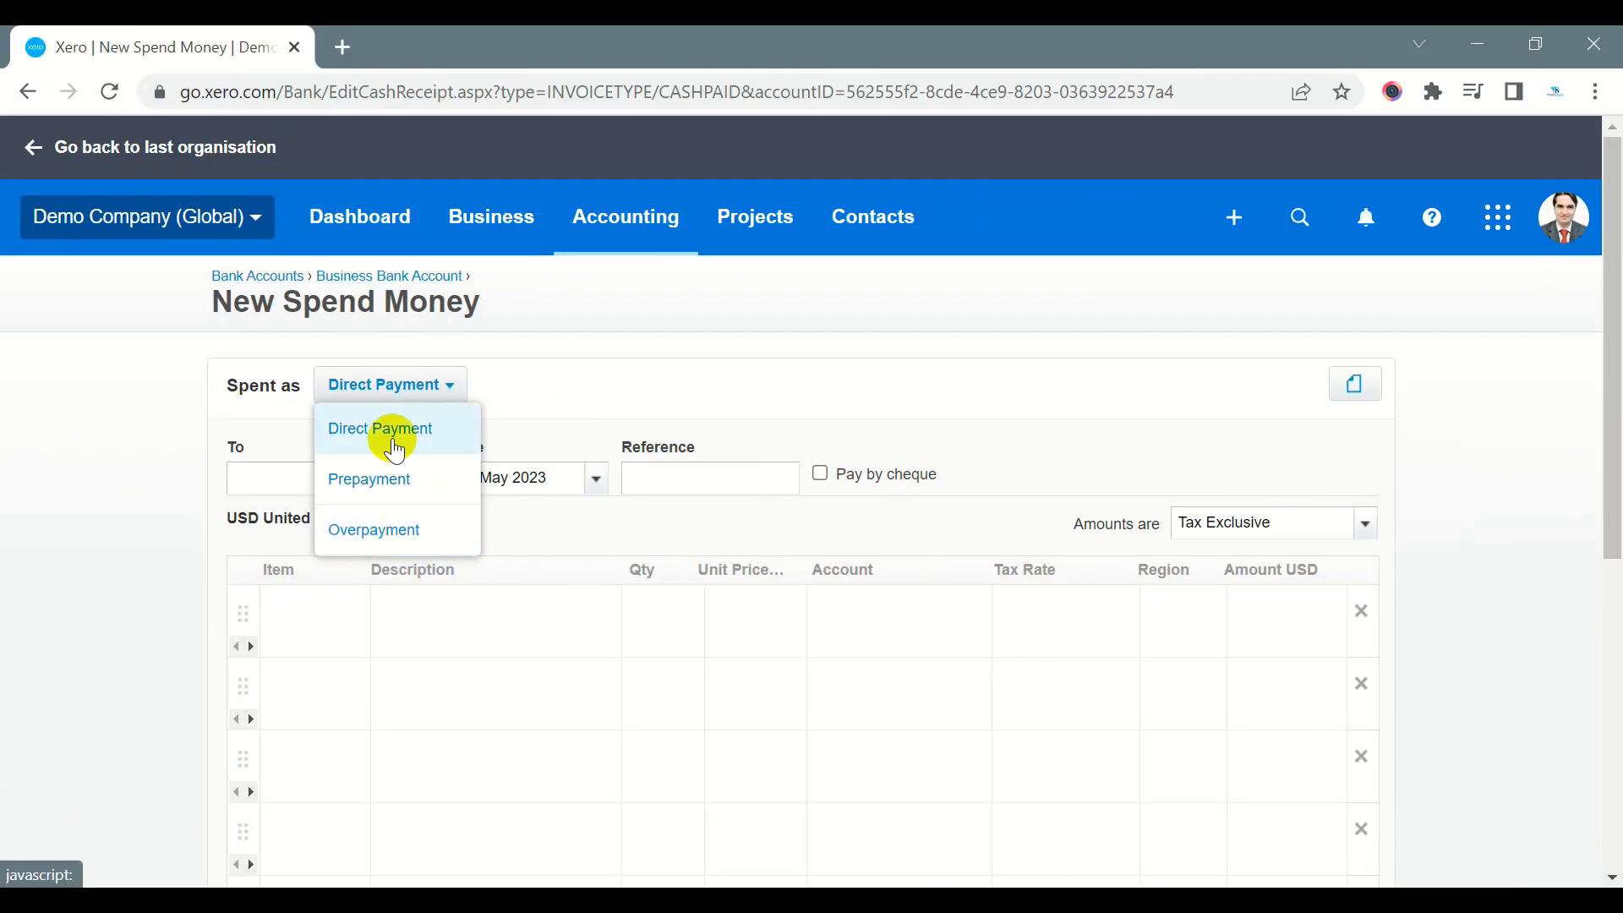
left_click(870, 346)
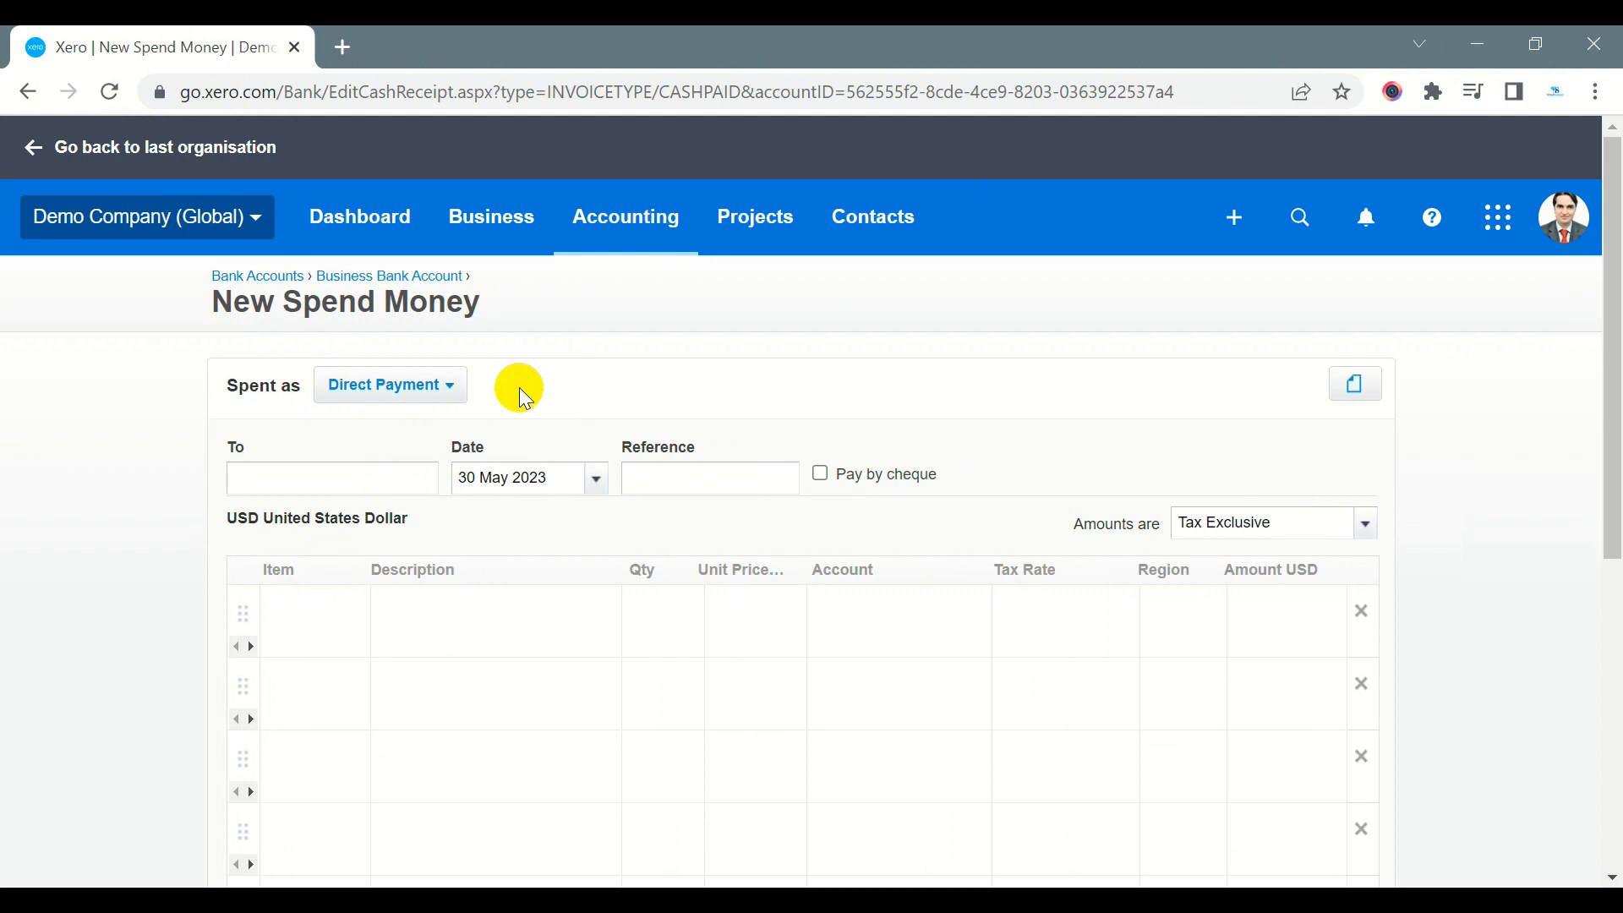
left_click(359, 477)
type("a")
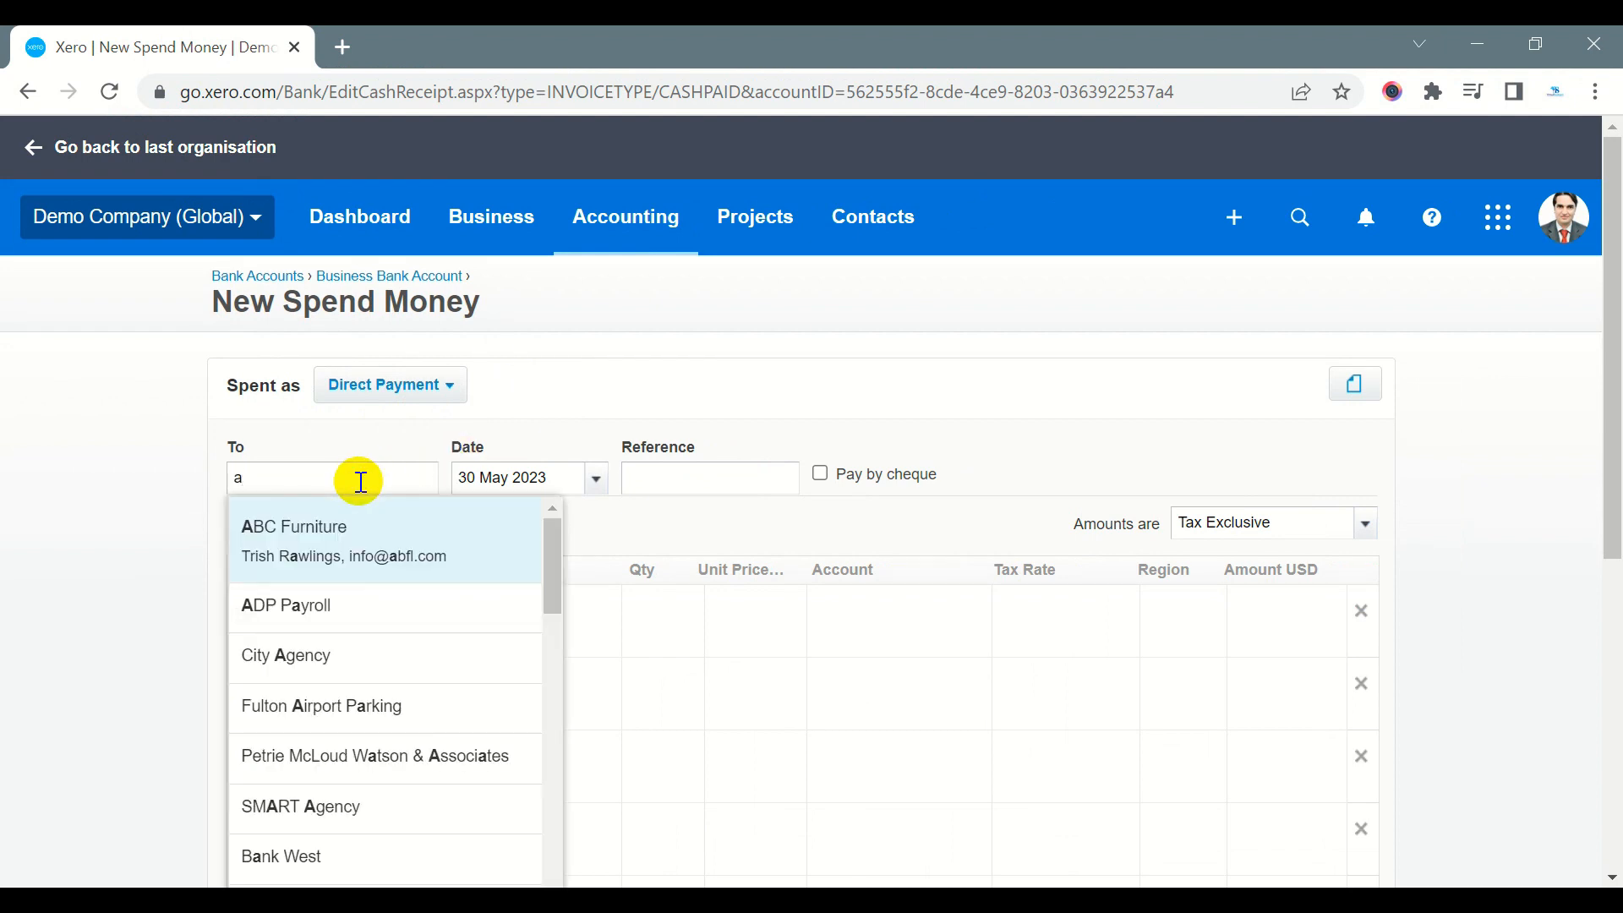
scroll(393, 570, "down", 2)
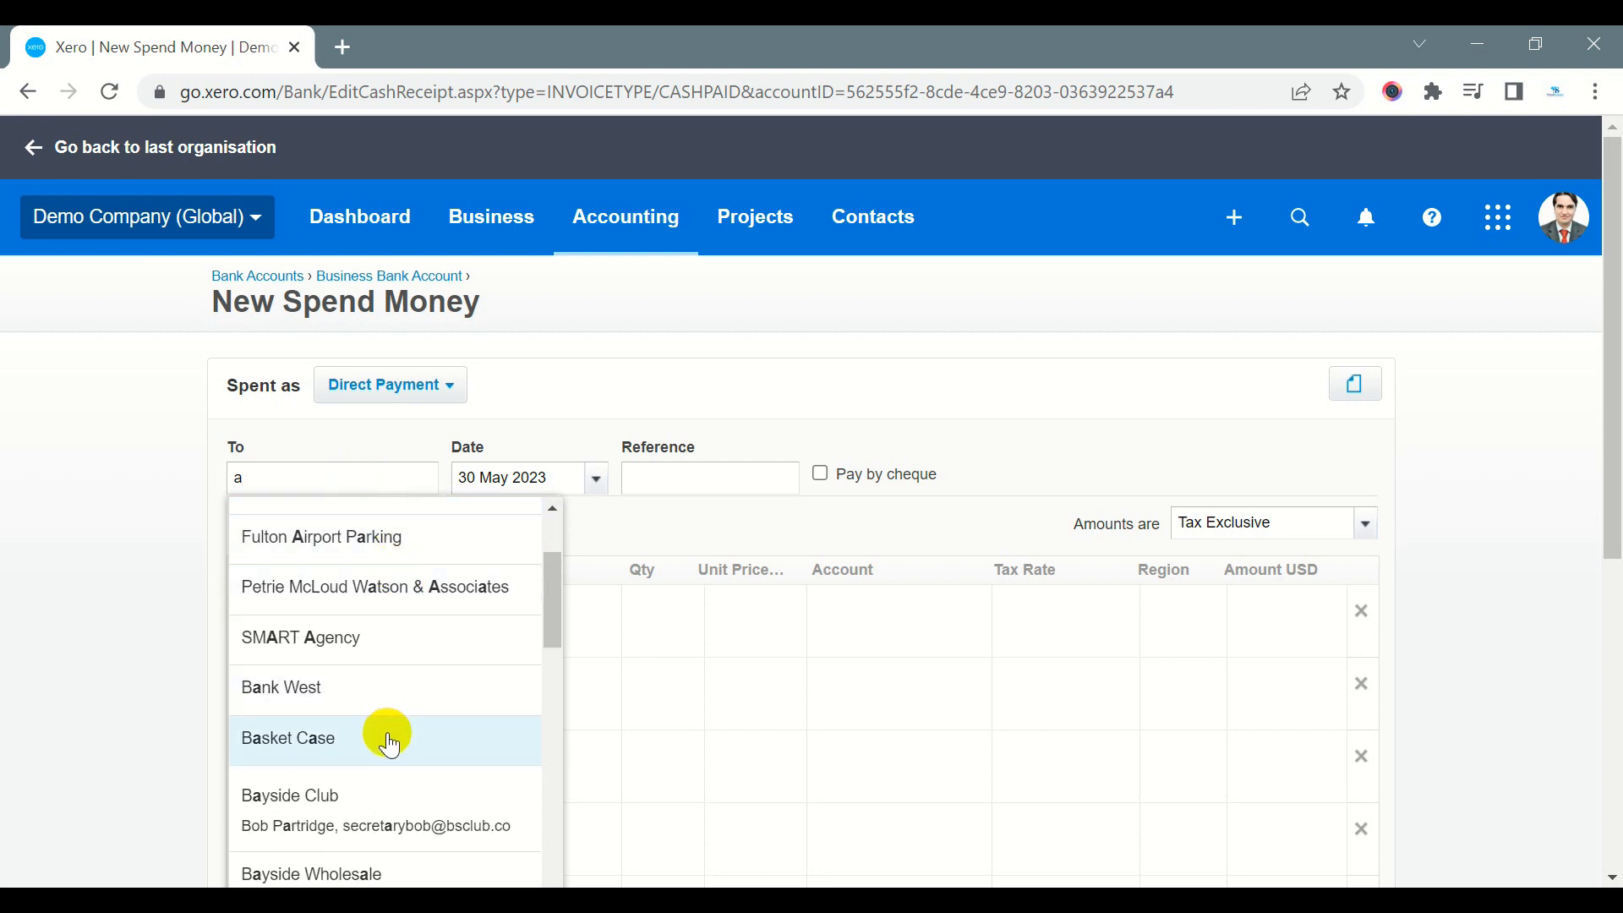
scroll(370, 725, "up", 2)
left_click(303, 609)
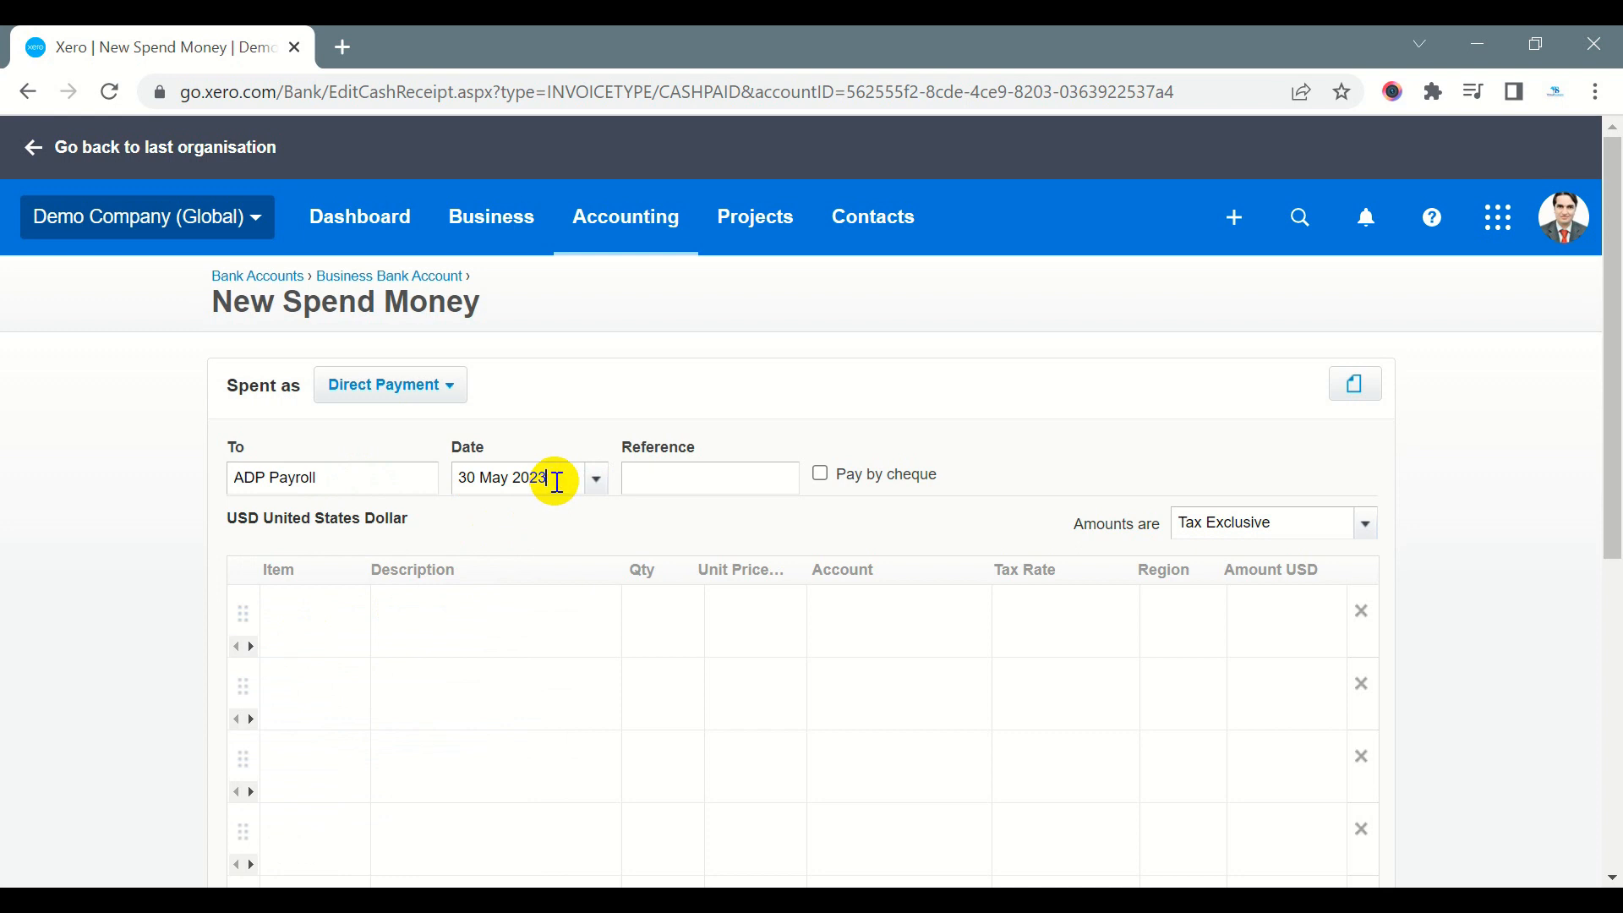
left_click(664, 483)
left_click(820, 474)
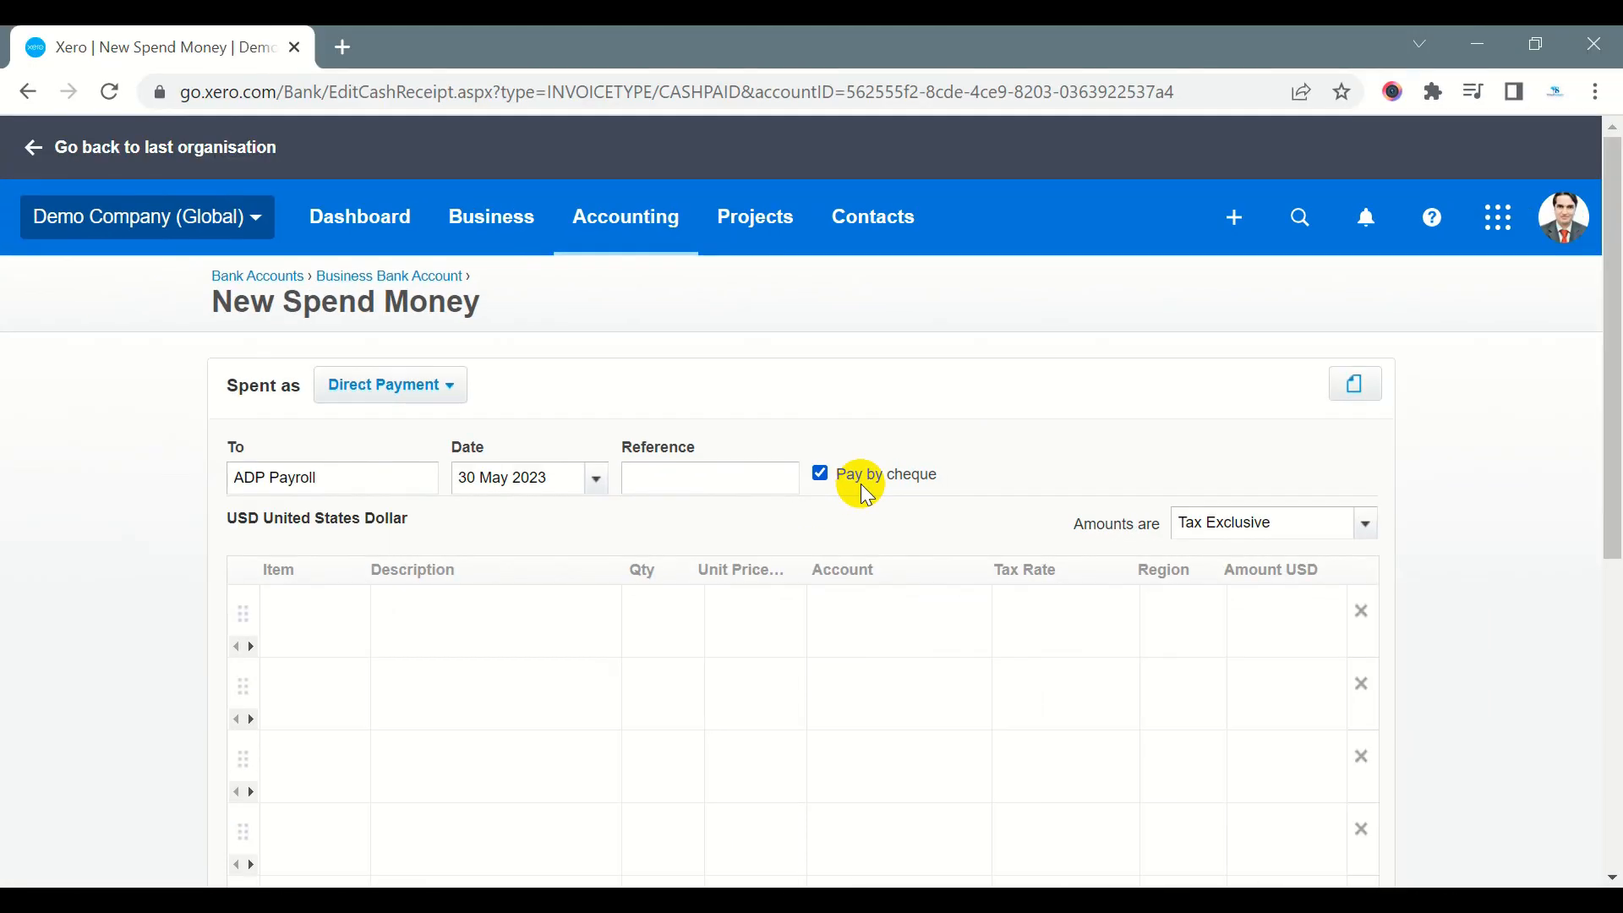
left_click(862, 483)
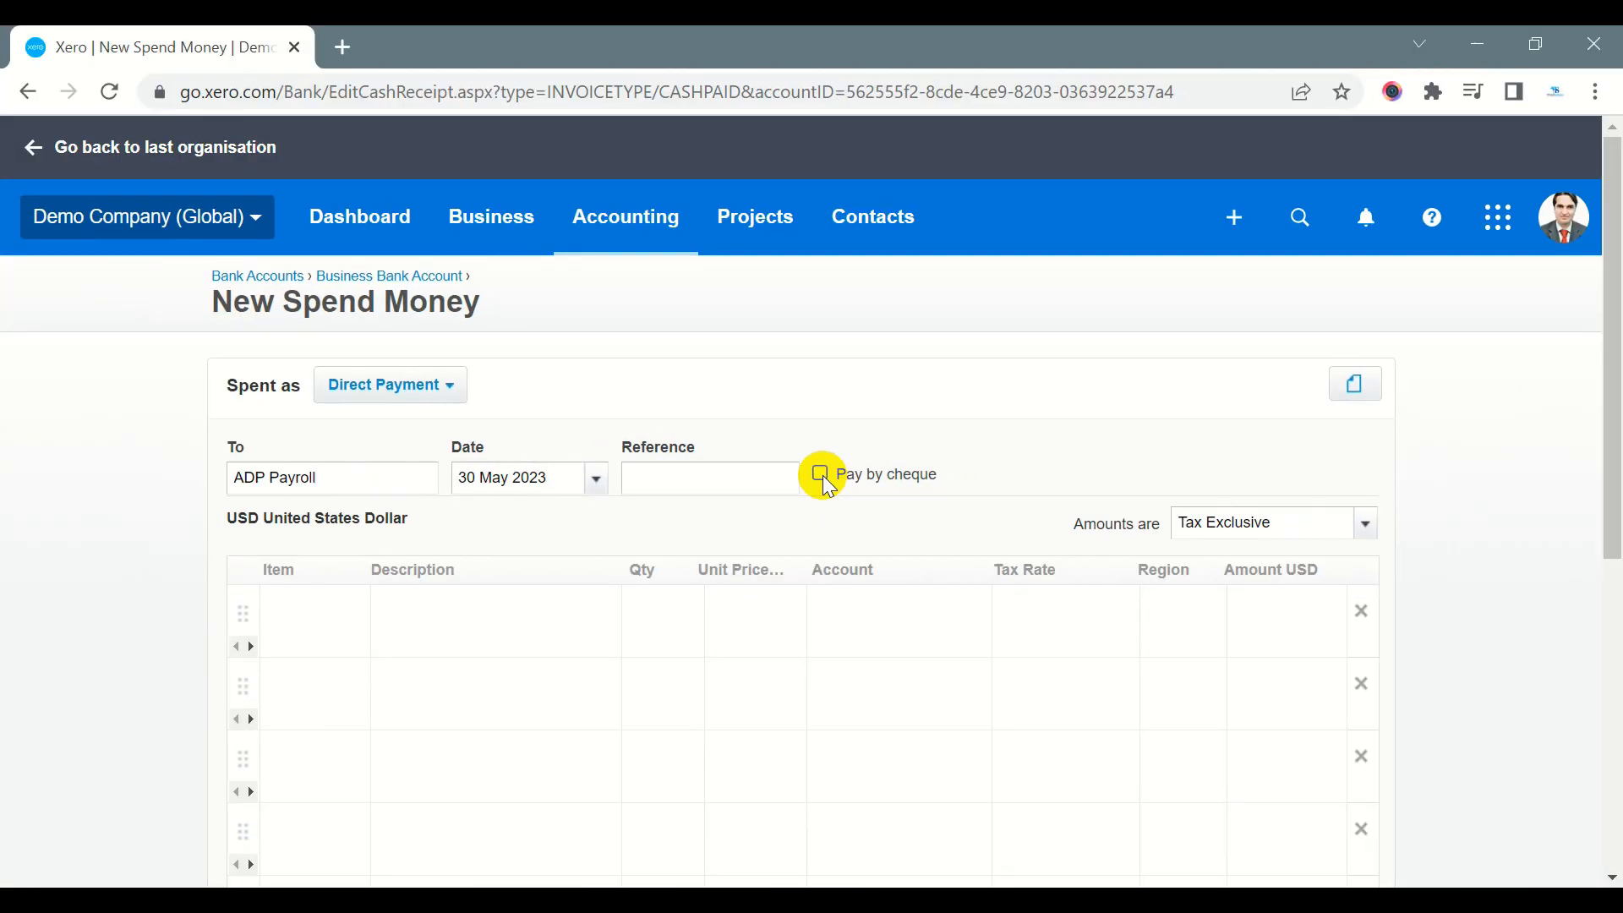
Fill the first line with the item TSM - Black: T-Shirt Medium Black
left_click(325, 607)
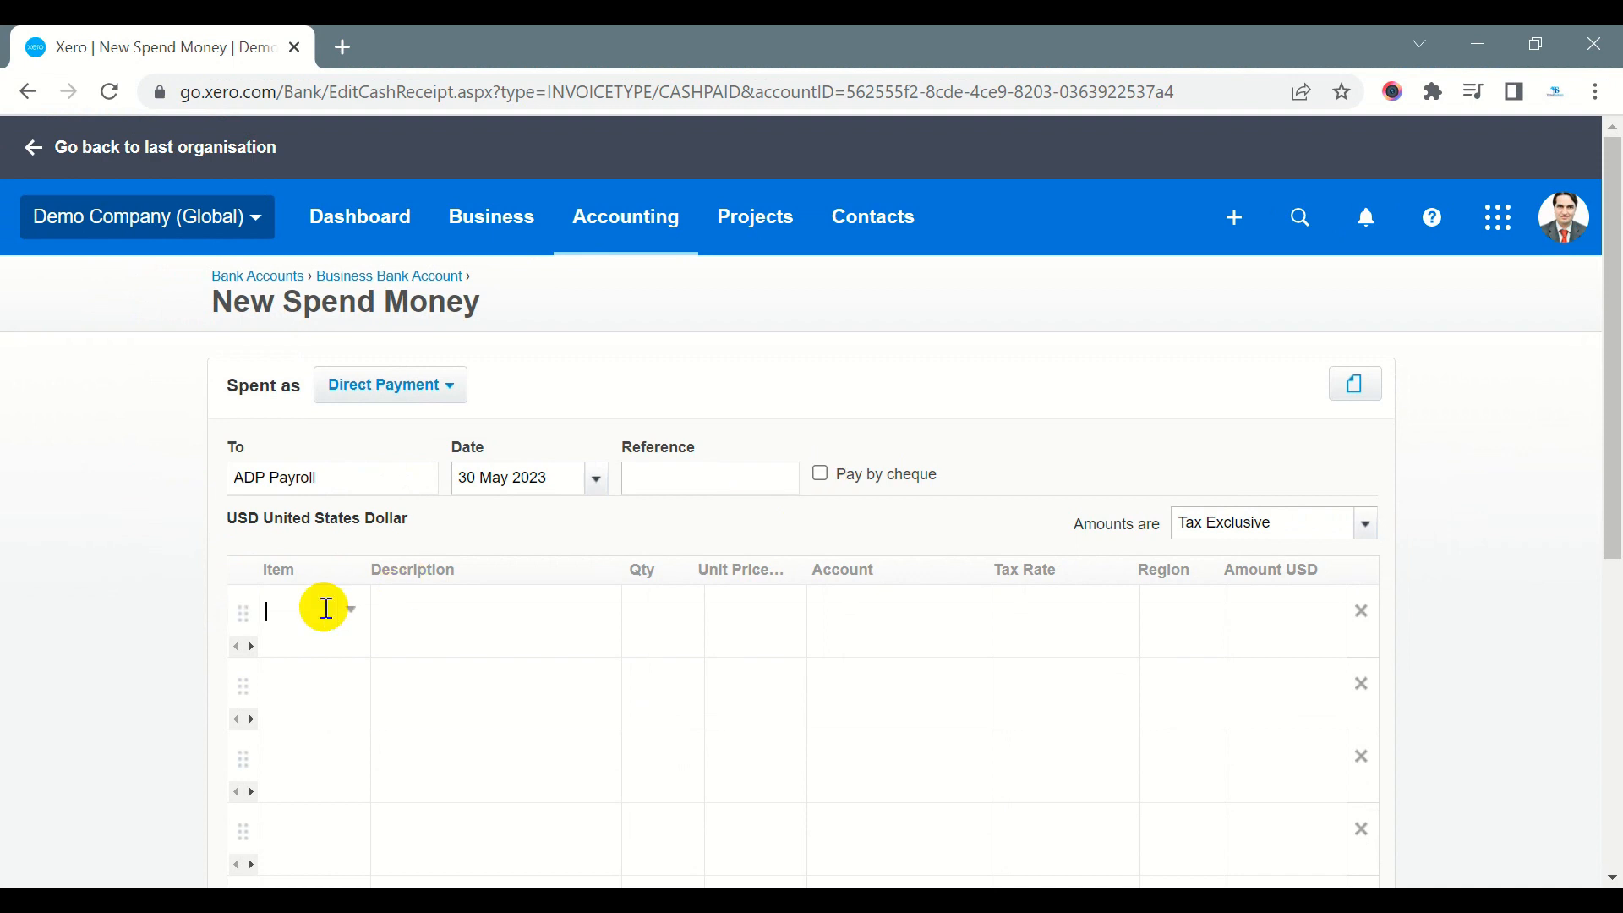
left_click(354, 608)
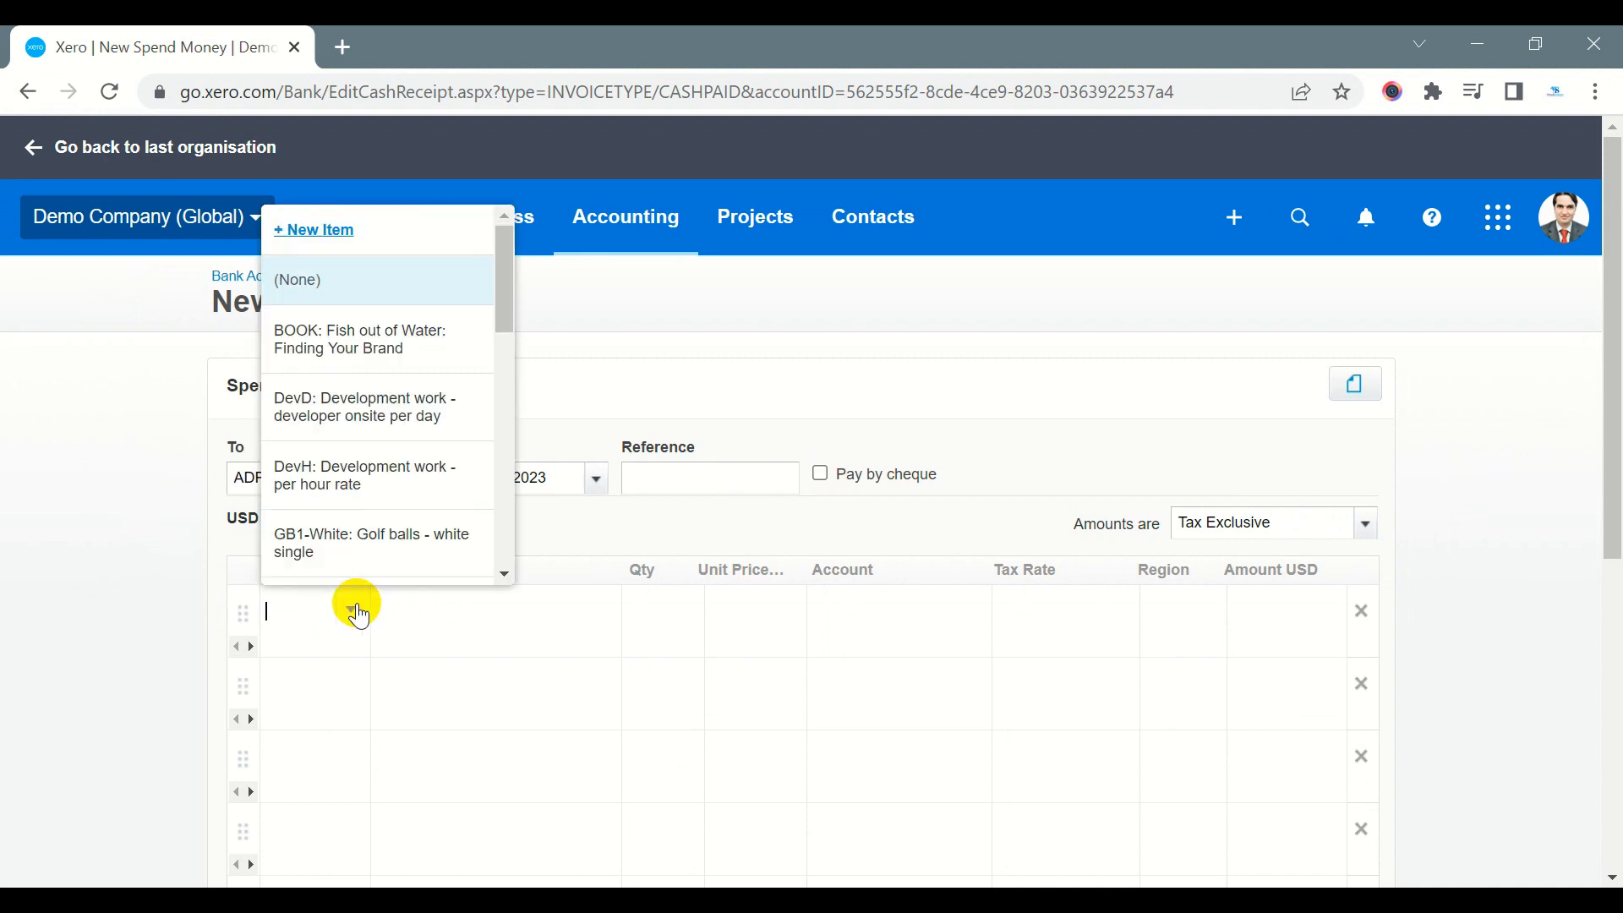
left_click_drag(499, 312, 464, 550)
left_click(365, 478)
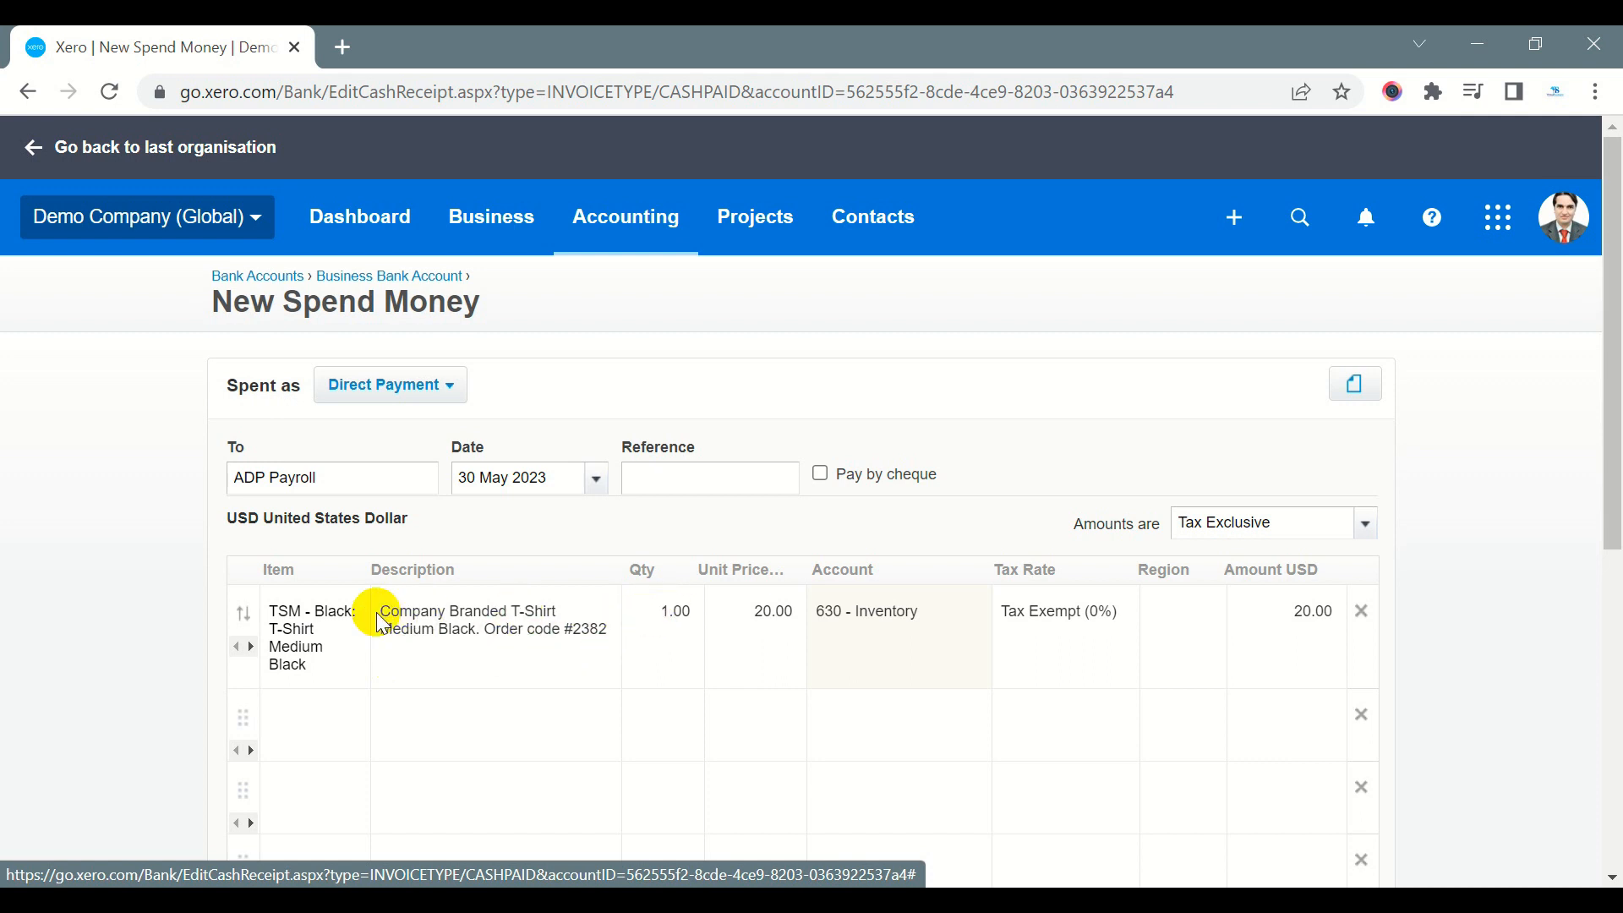
Set the T-shirt line's quantity to 12 and check its unit price and account
left_click(661, 610)
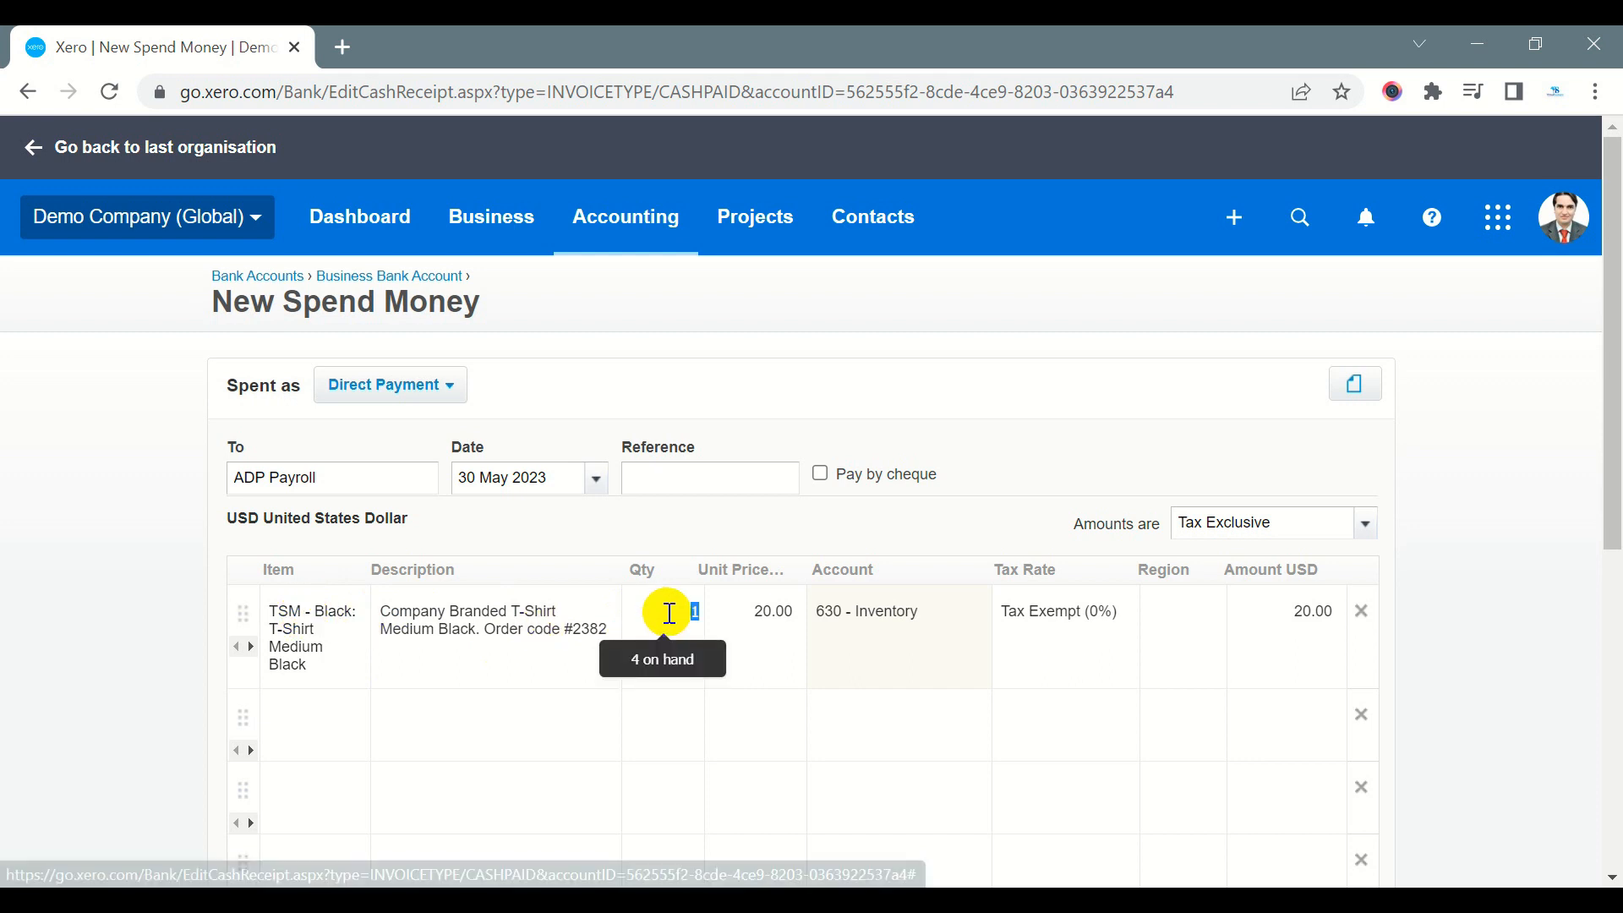
type("2")
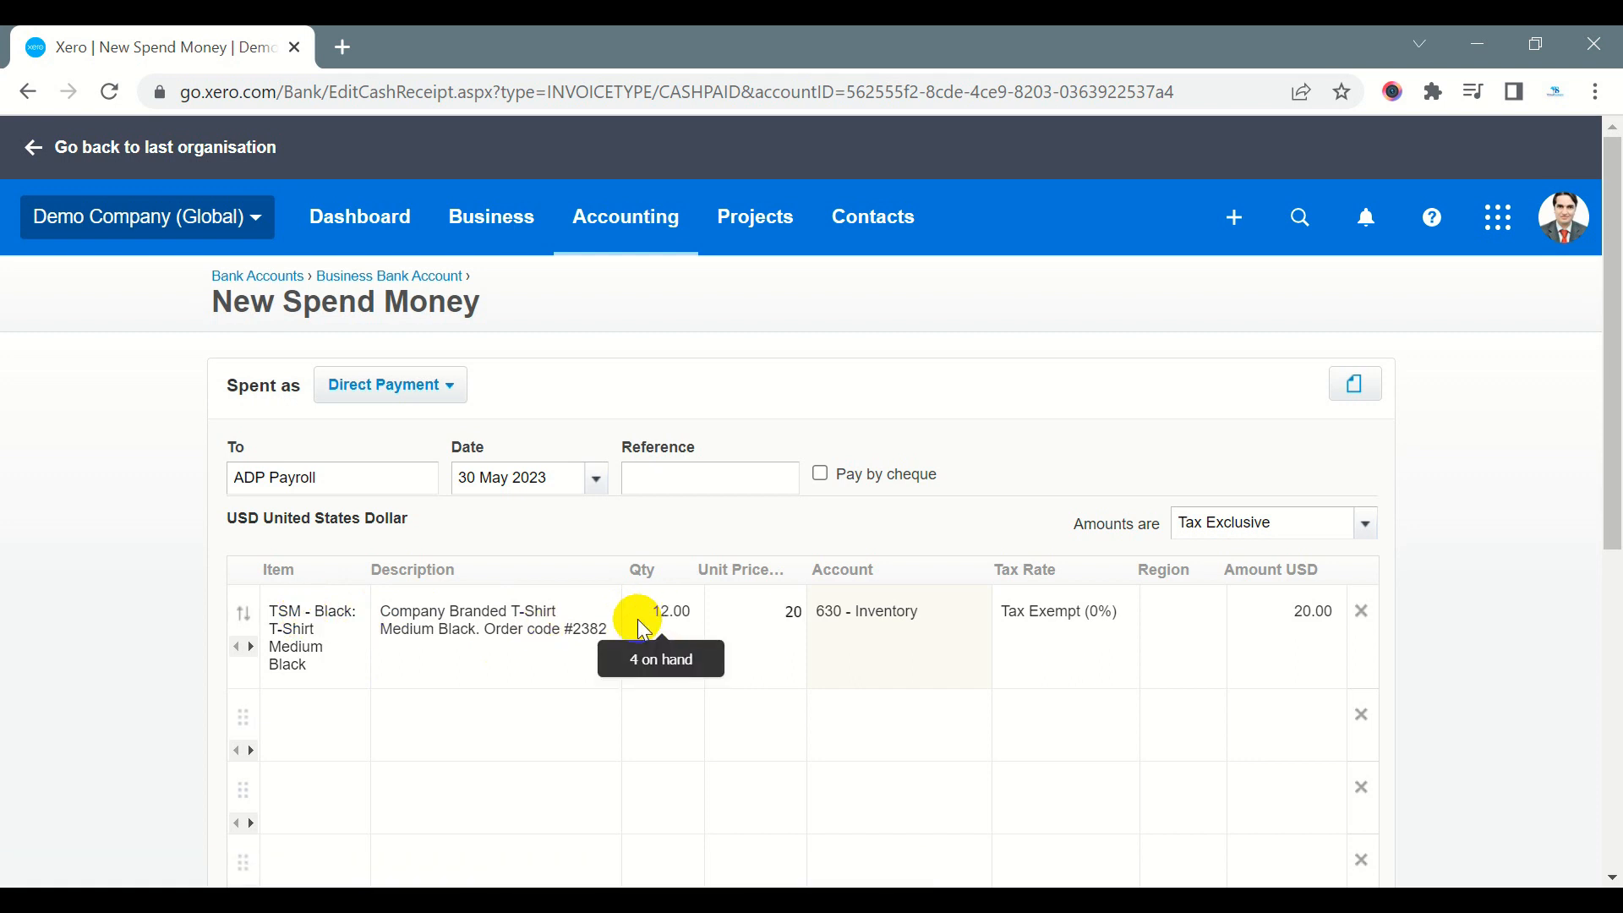
key("Tab")
key("Tab")
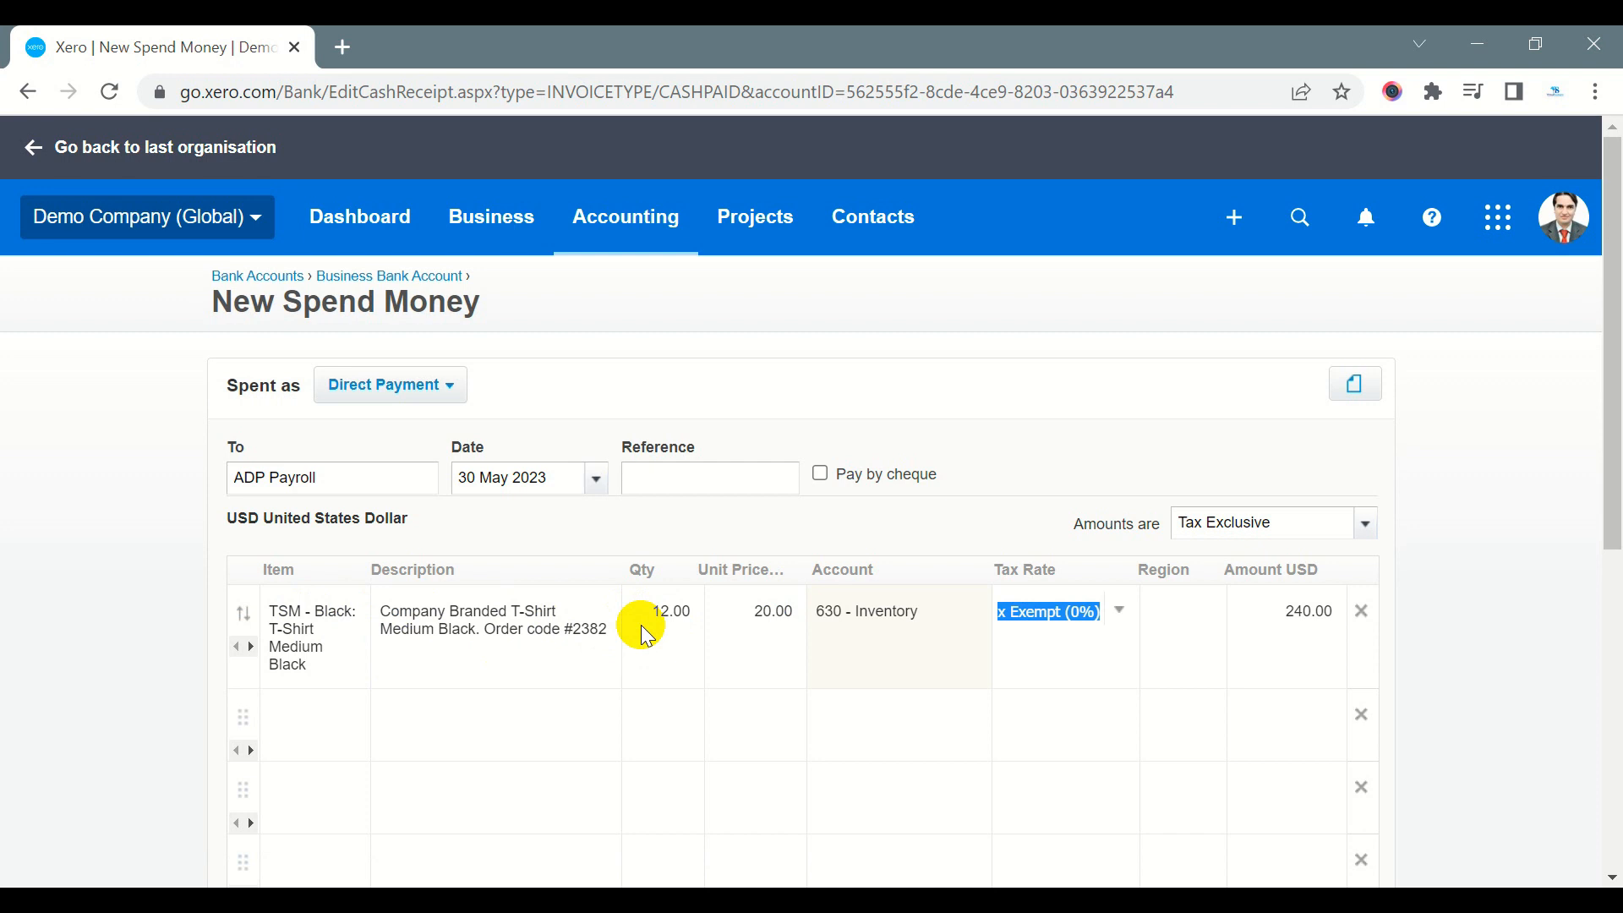
left_click(746, 613)
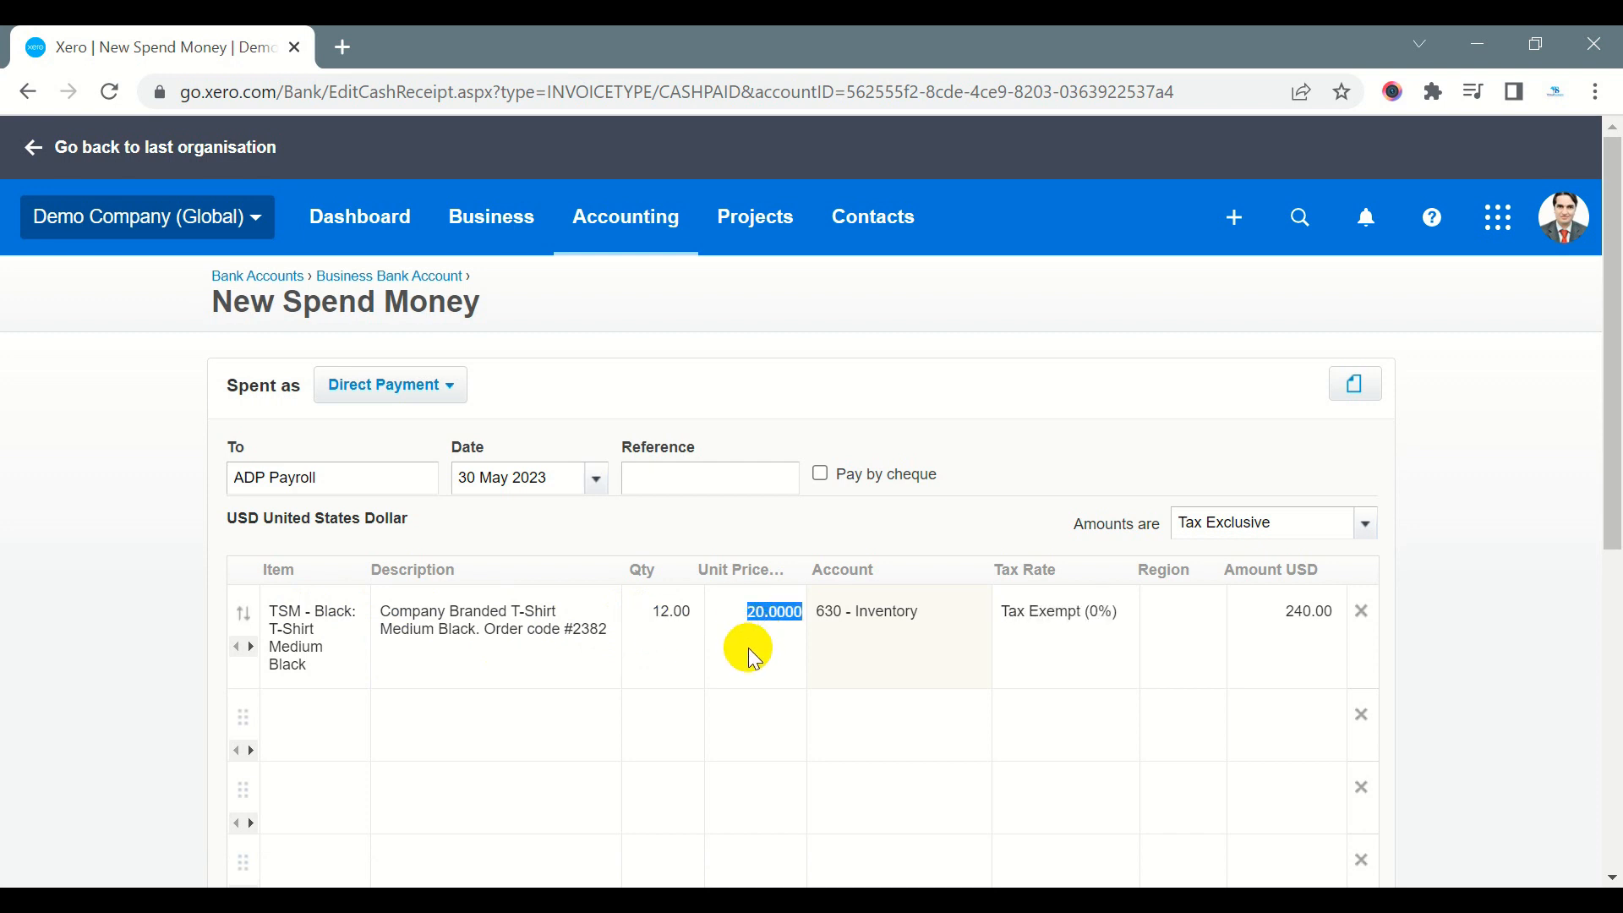
left_click(954, 607)
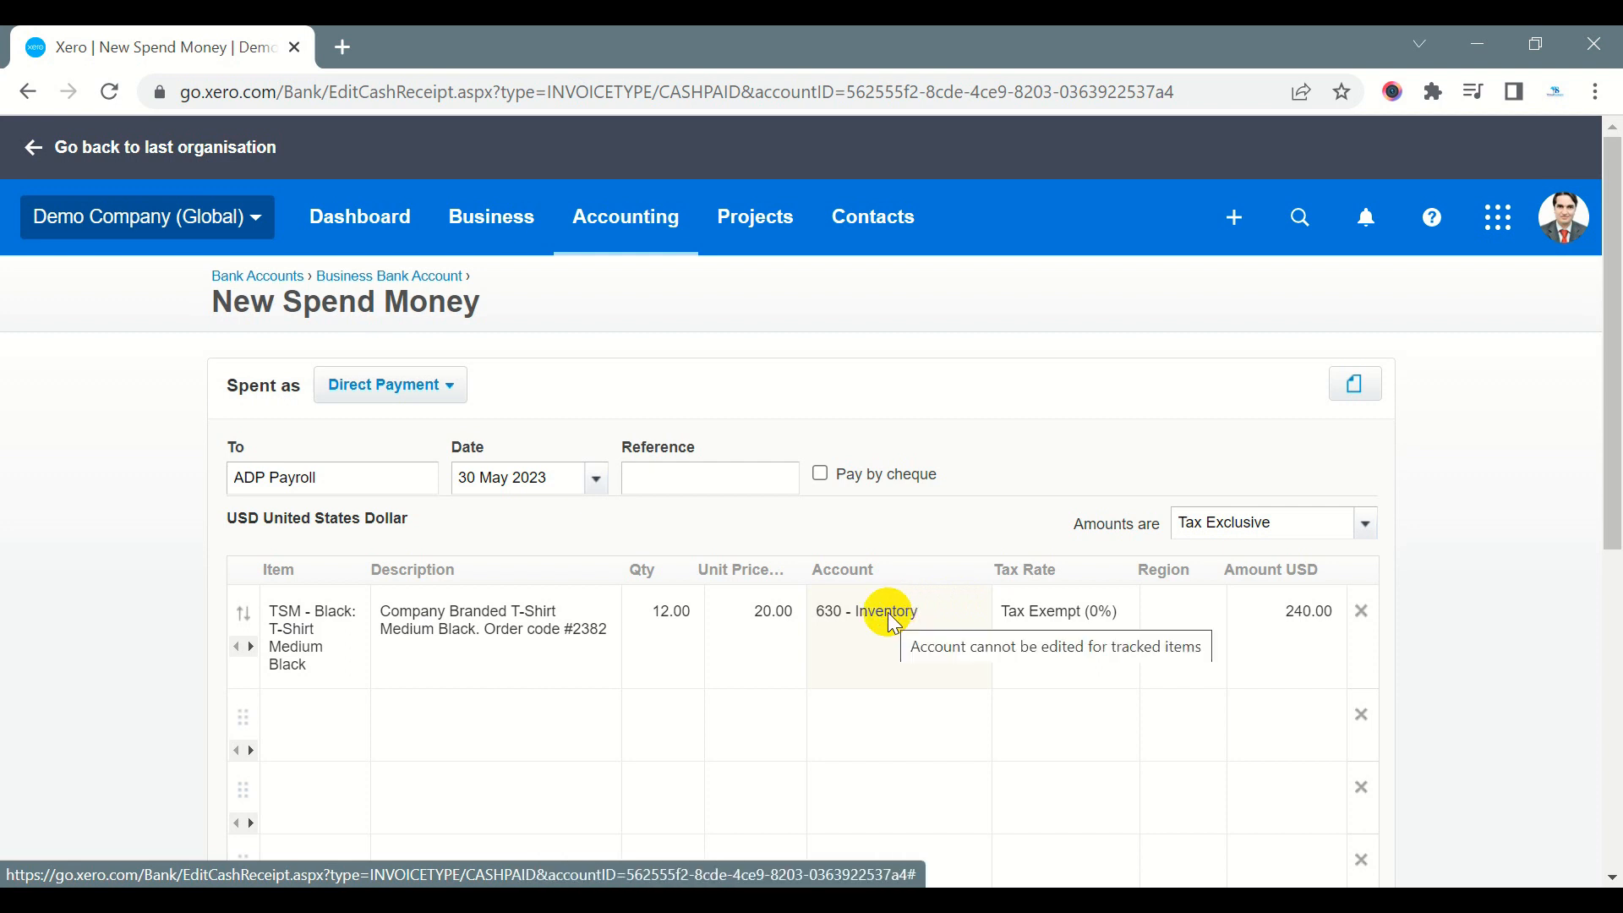
Replace the first line's item with BOOK: Fish out of Water: Finding Your Brand
left_click(326, 623)
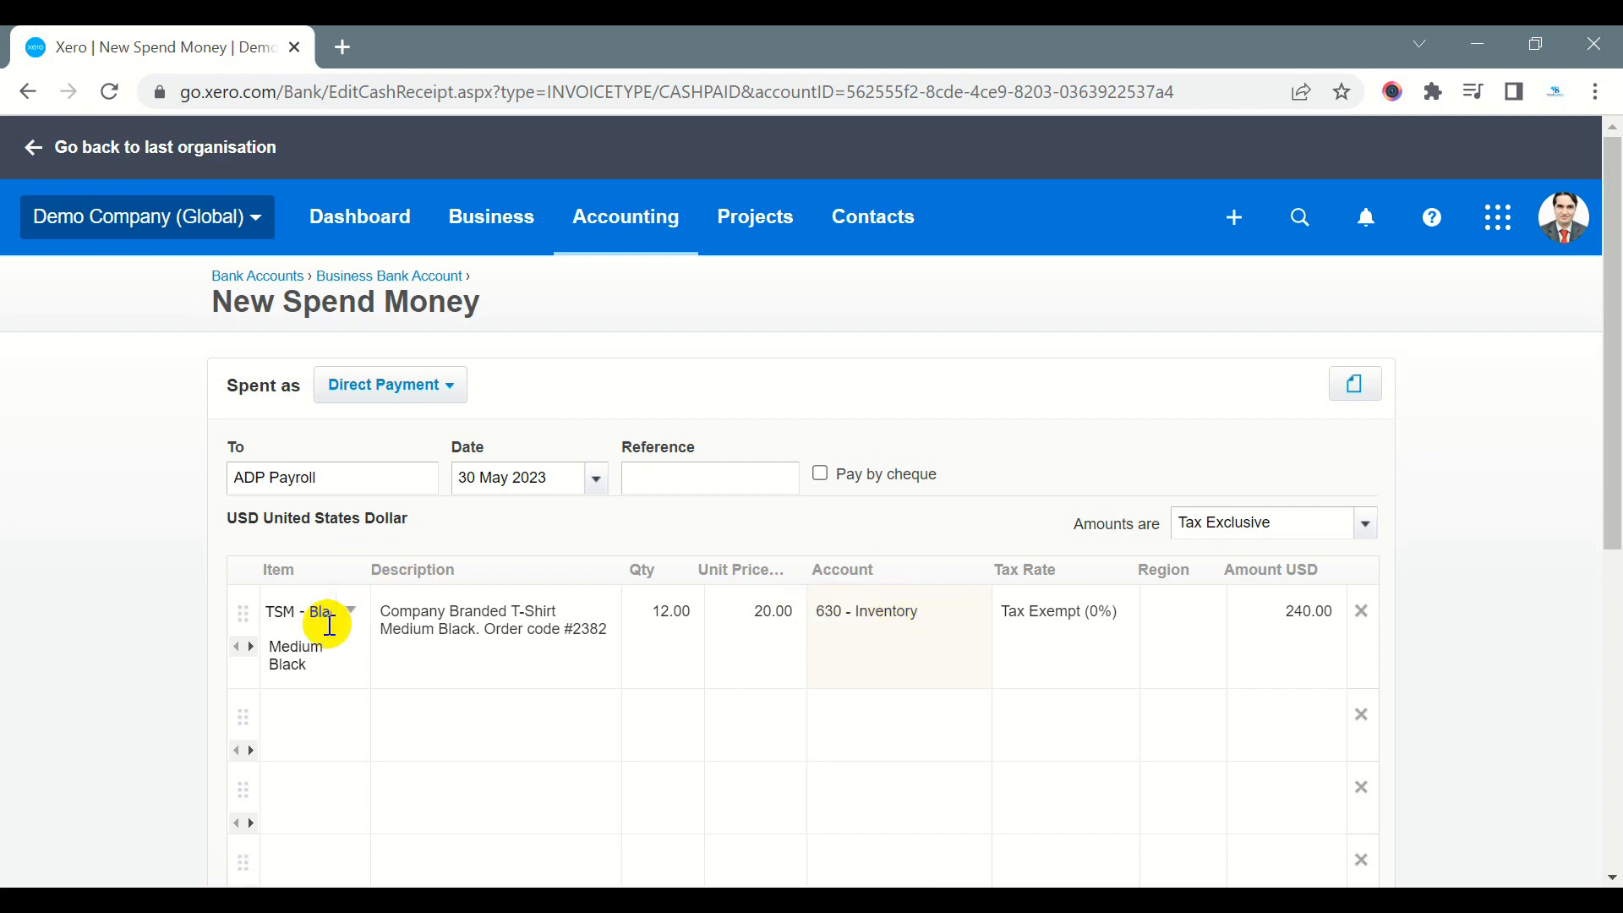
left_click(352, 610)
scroll(409, 507, "up", 5)
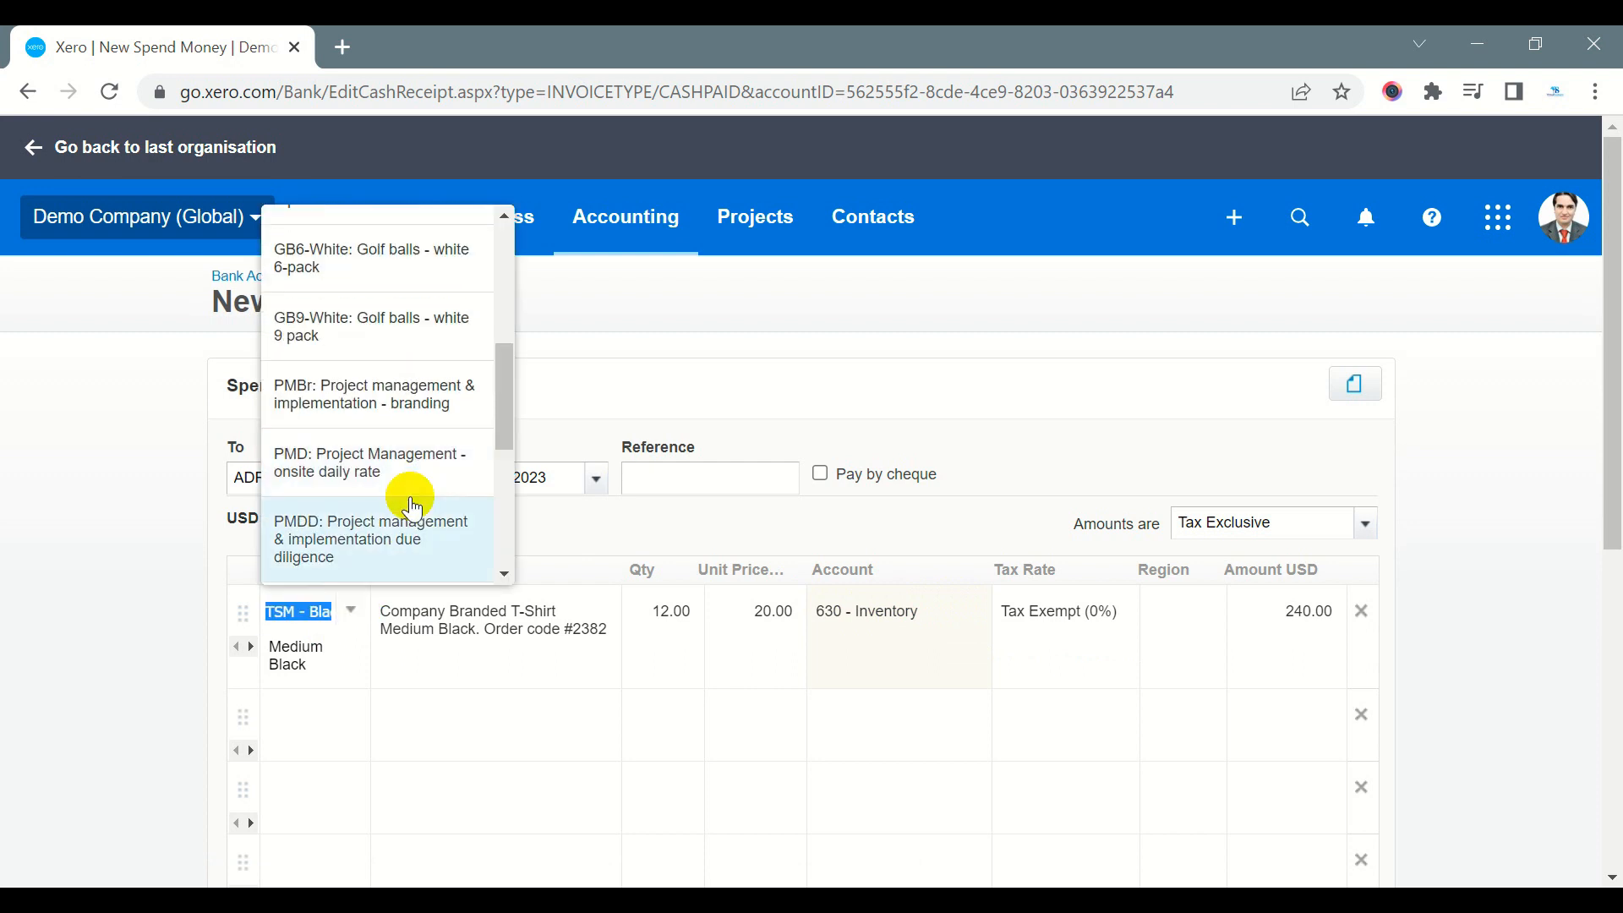
scroll(410, 498, "up", 5)
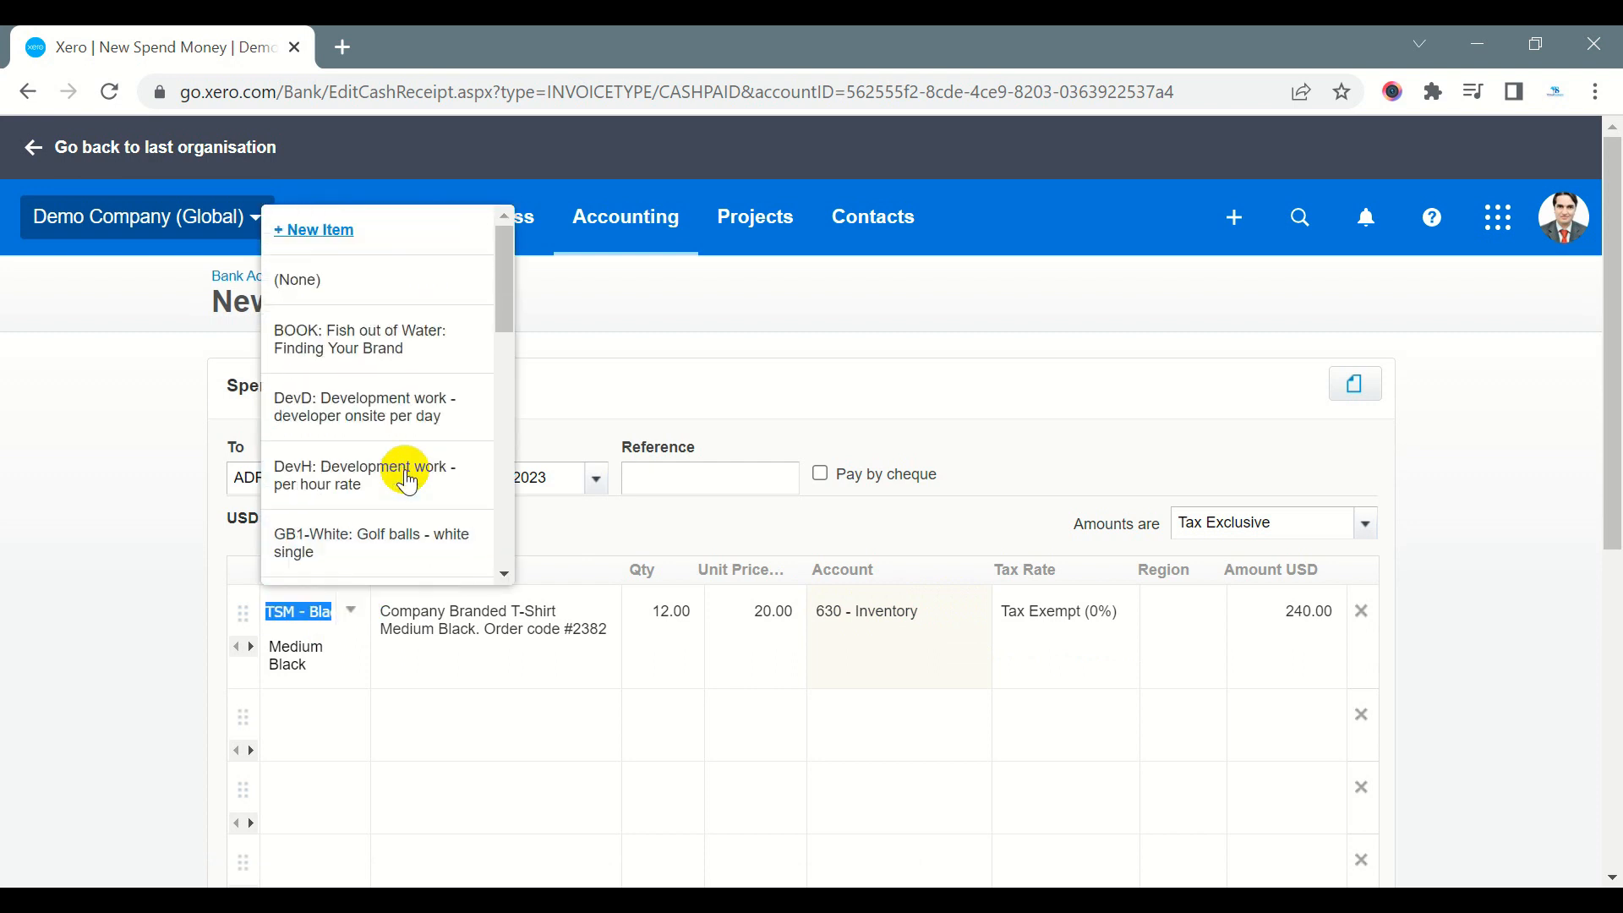
left_click(388, 351)
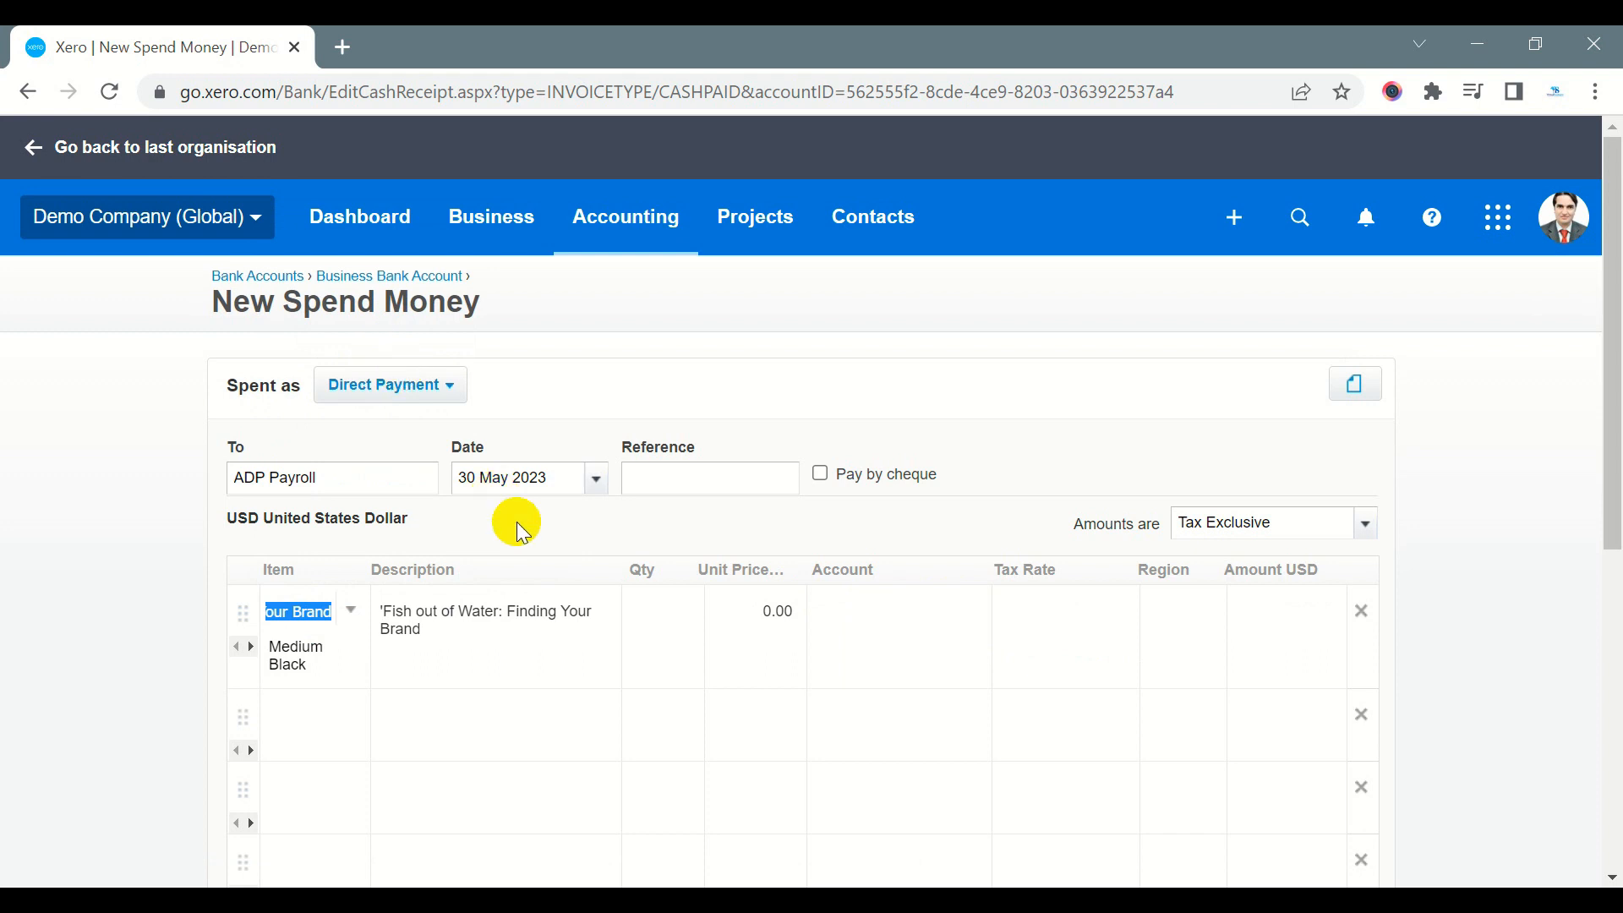
Set the book line's quantity to 10 and its unit price to 20
left_click(643, 613)
type("10")
key("Tab")
type("2")
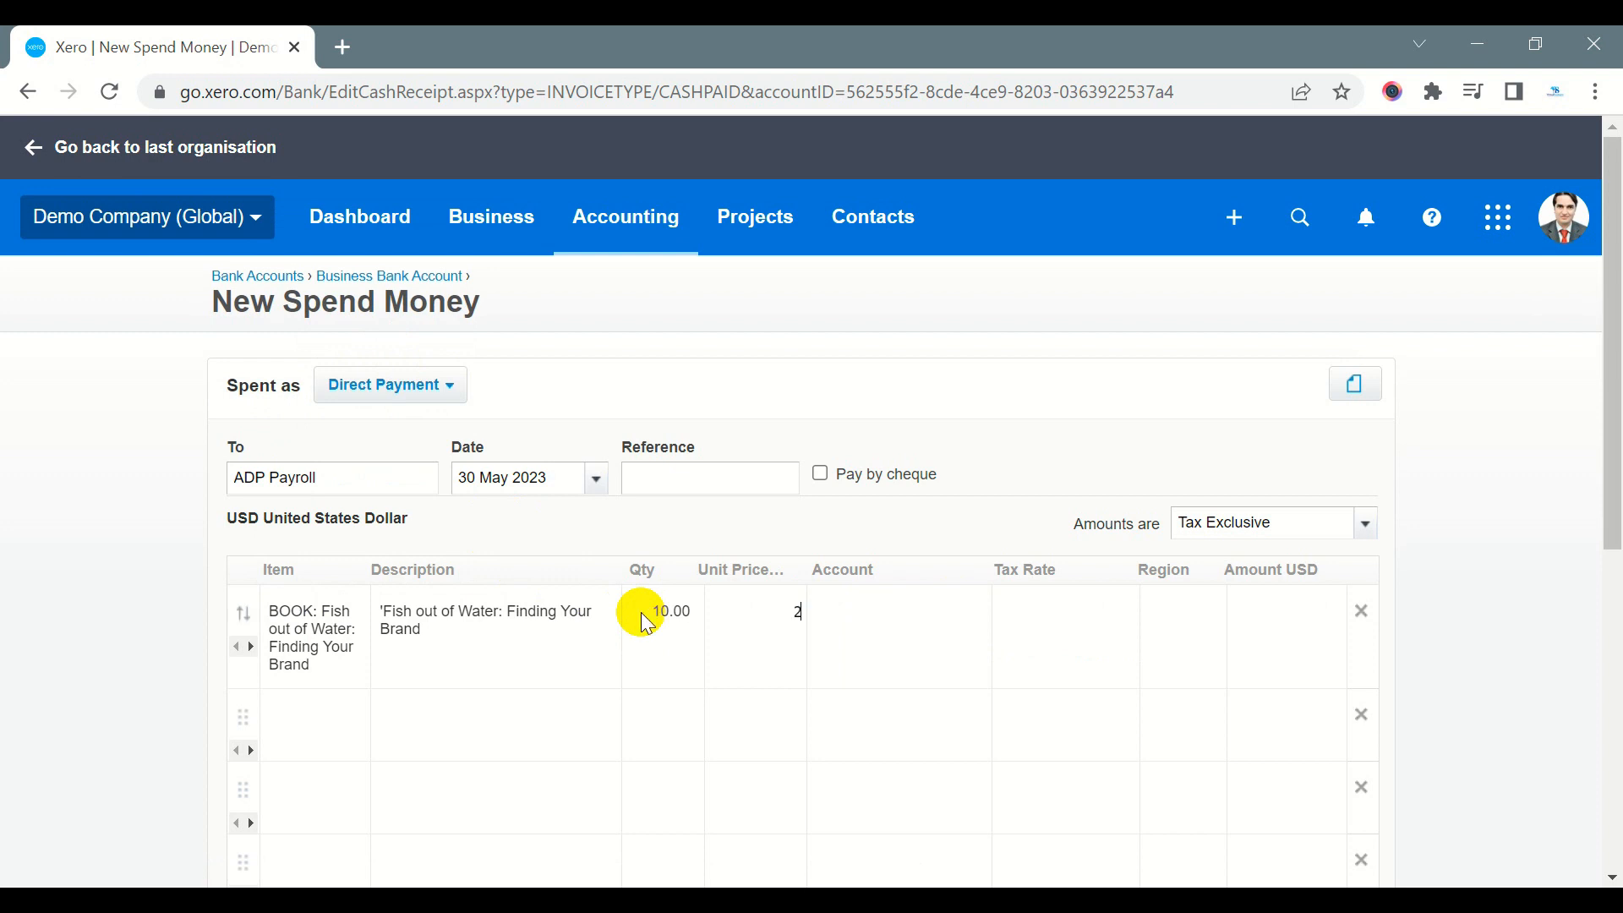
type("0")
key("Tab")
Assign the book line to the account 300 - Purchases
left_click(969, 614)
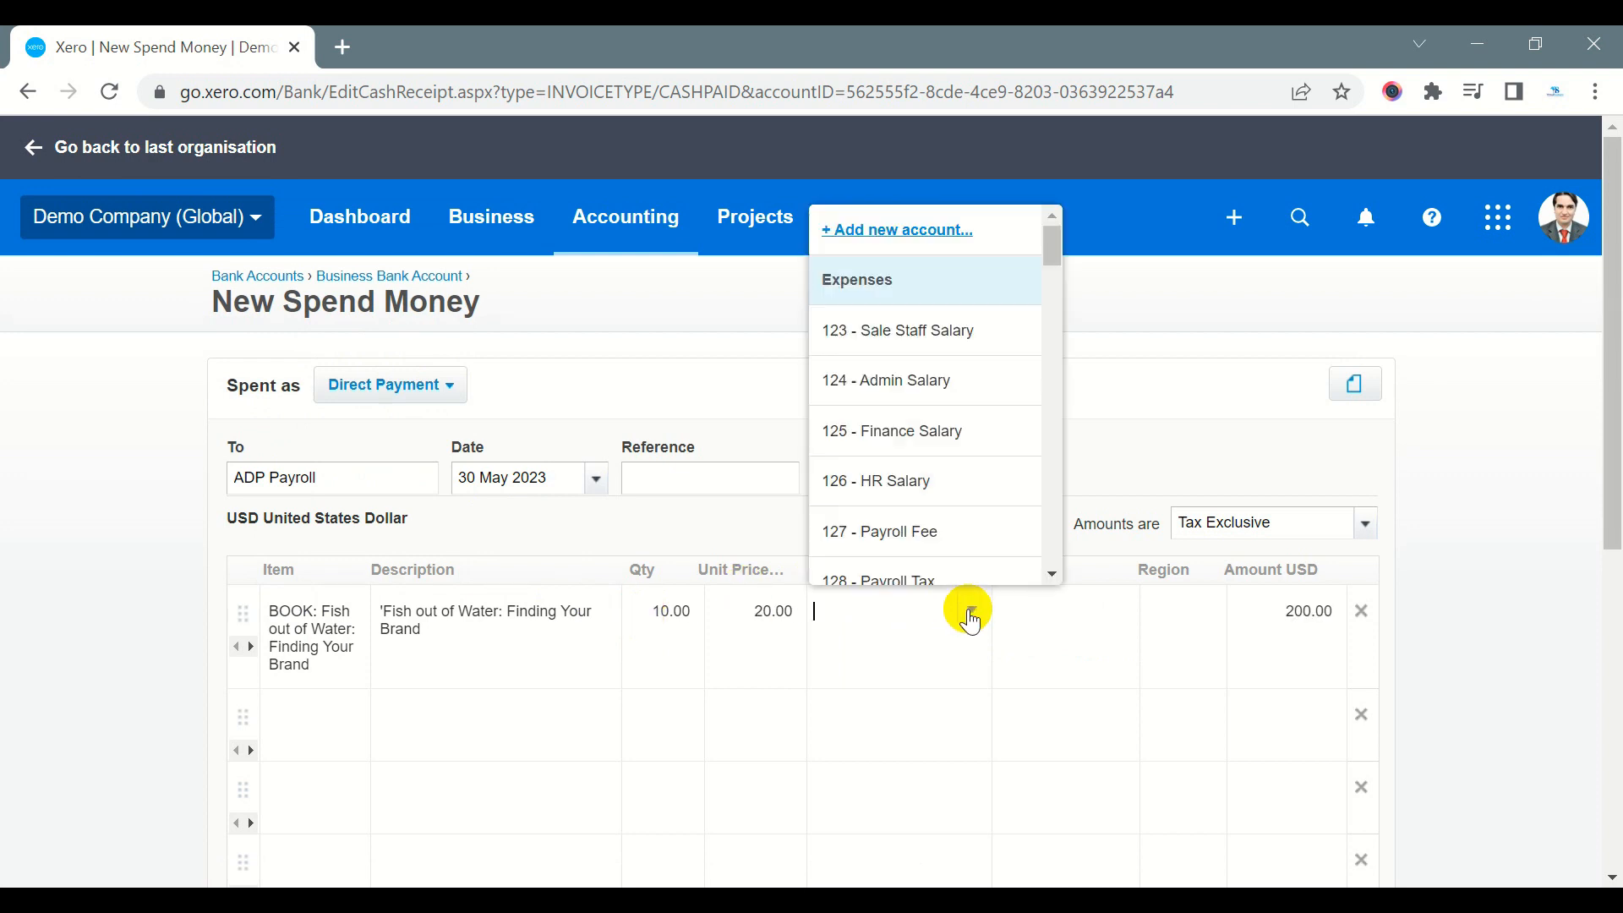
left_click_drag(1048, 246, 1050, 276)
left_click(931, 322)
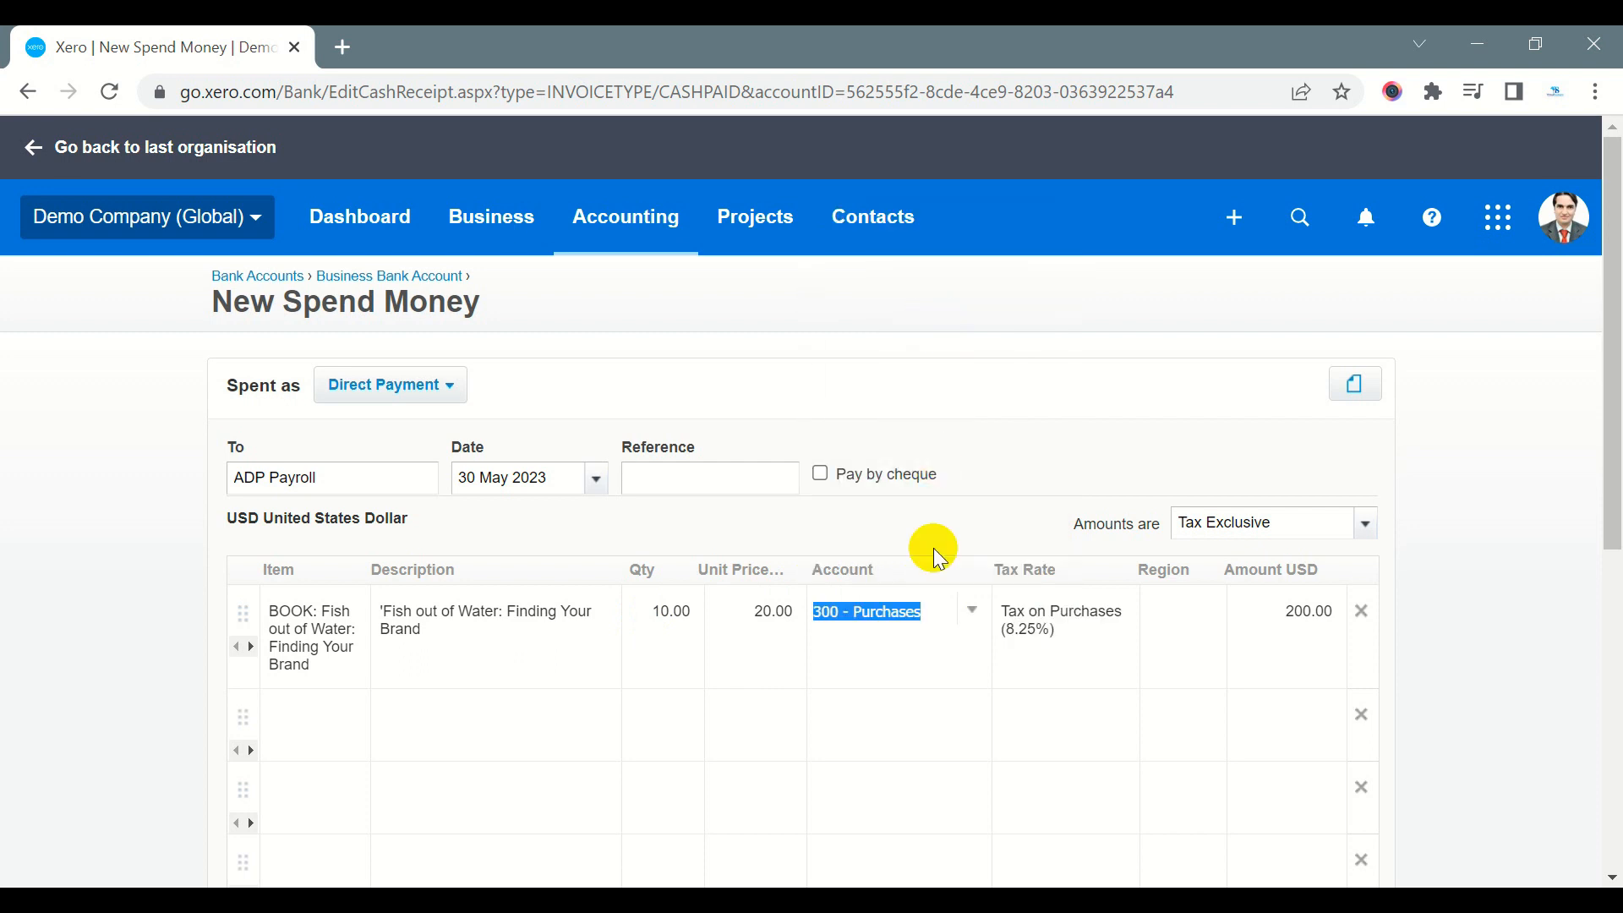
Review the region tracking options for the book line without choosing one
left_click(935, 609)
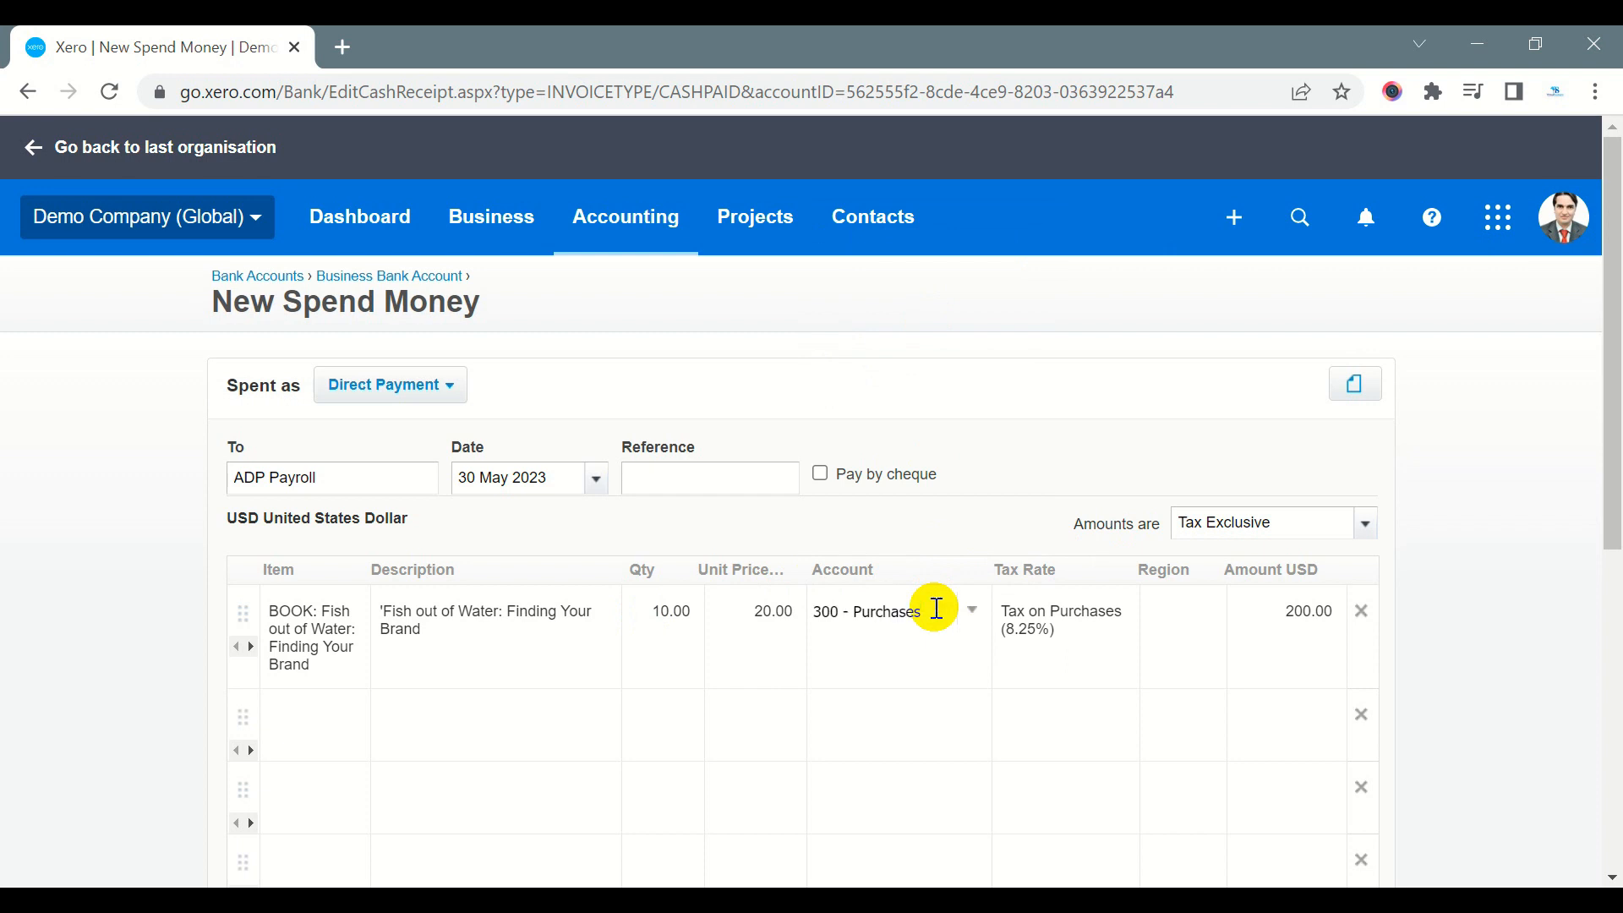
left_click(1189, 615)
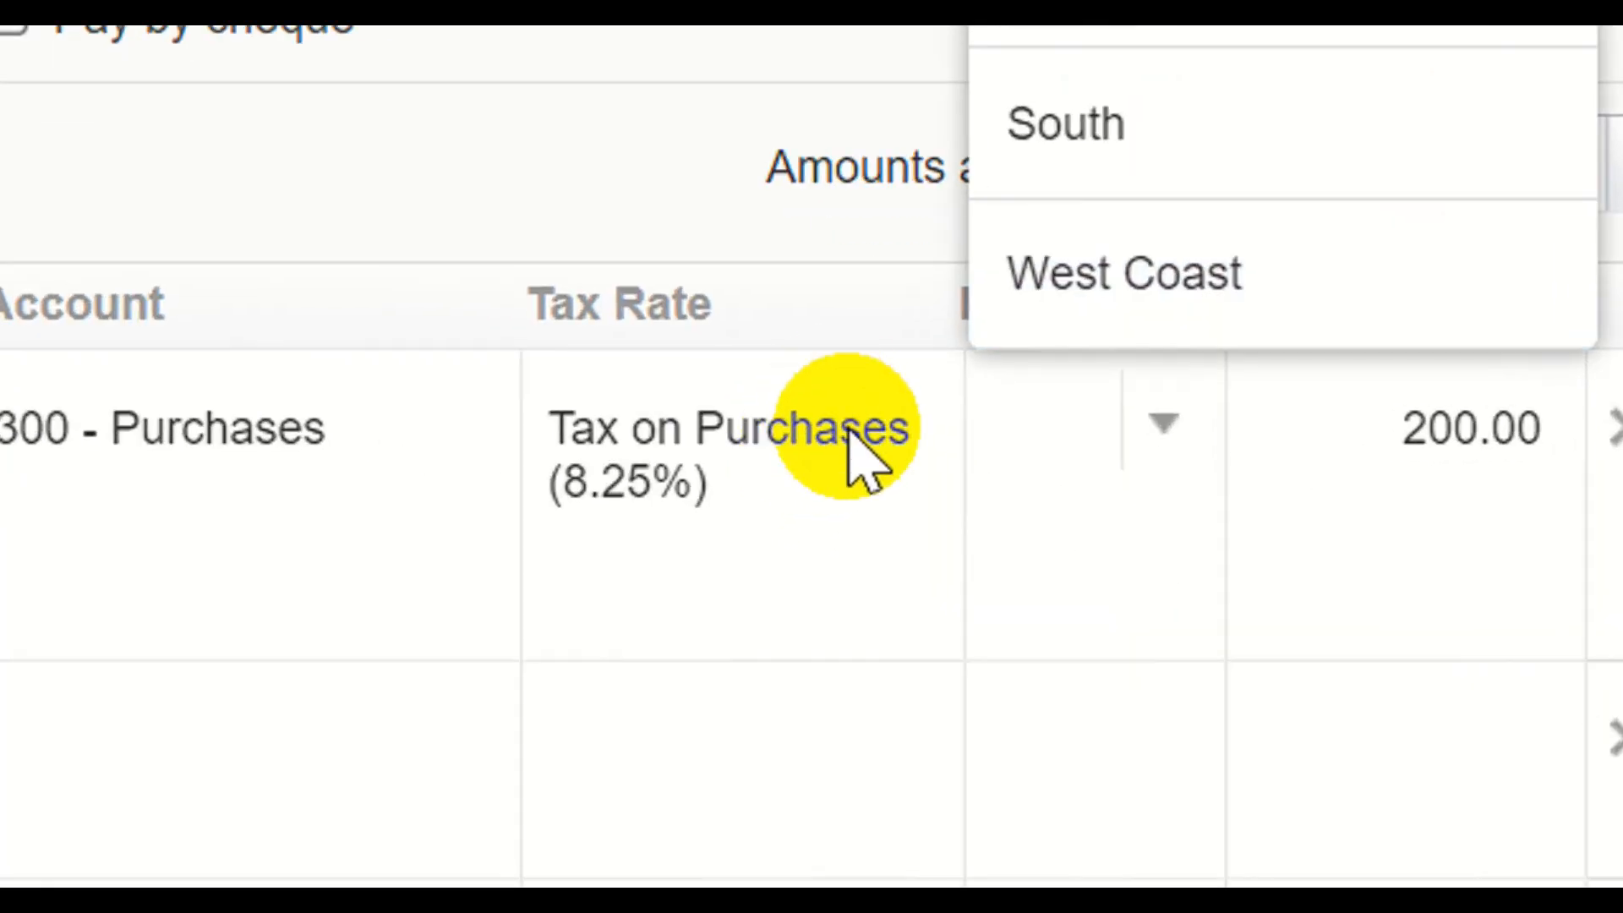
left_click(1152, 610)
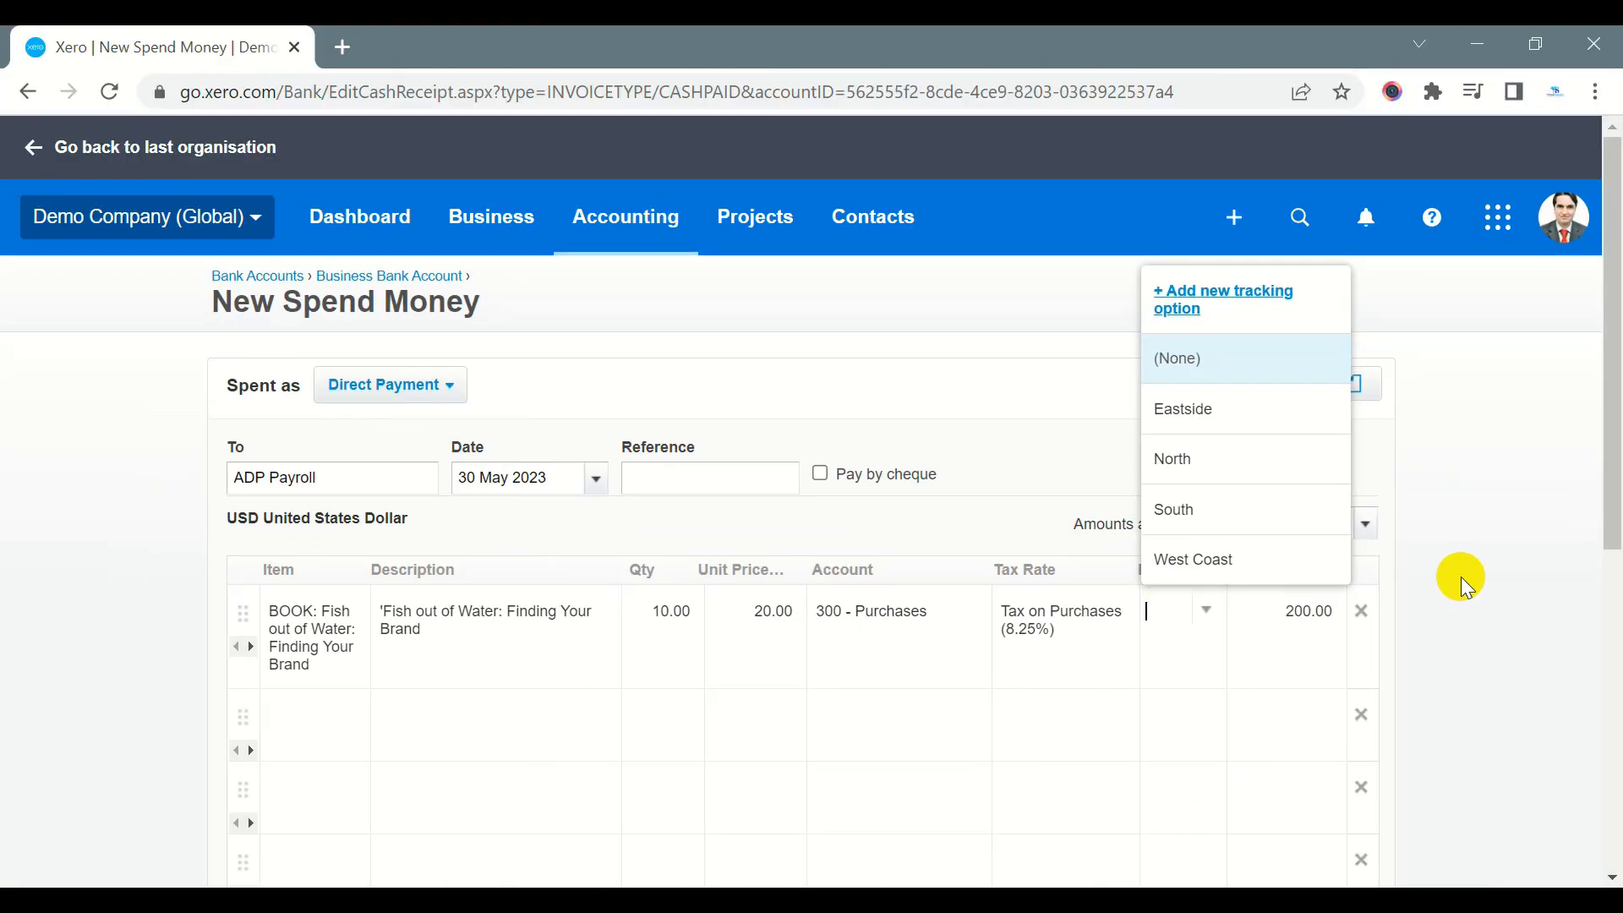
left_click(1460, 577)
Review the payment's totals and the tax treatment options for its amounts
scroll(1353, 578, "down", 2)
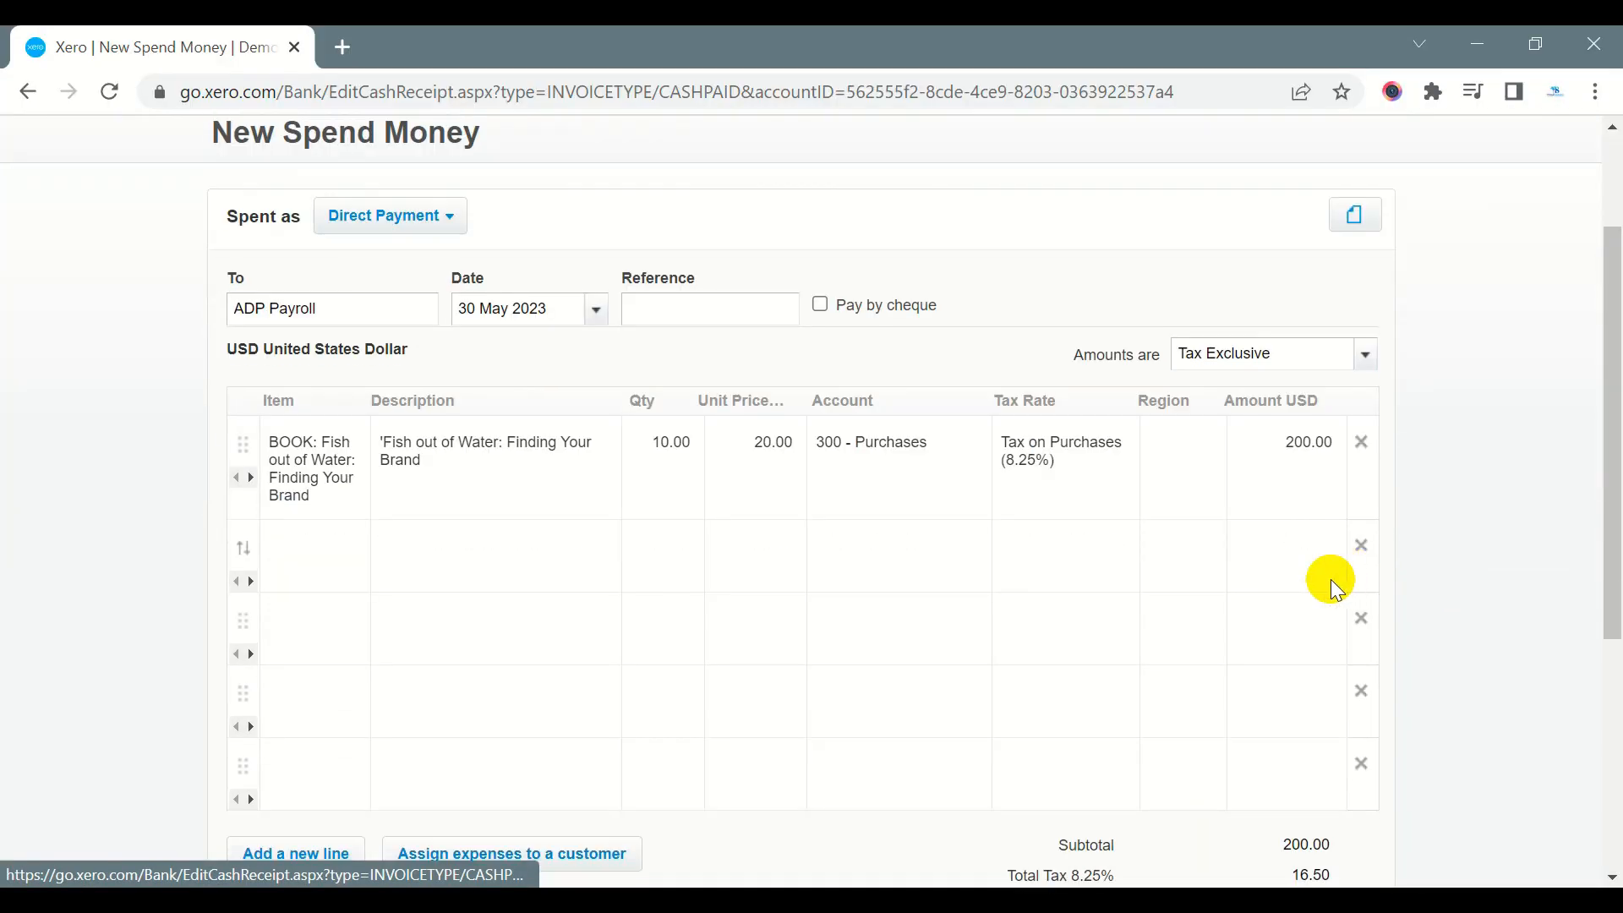
scroll(1281, 556, "down", 4)
scroll(1276, 550, "up", 4)
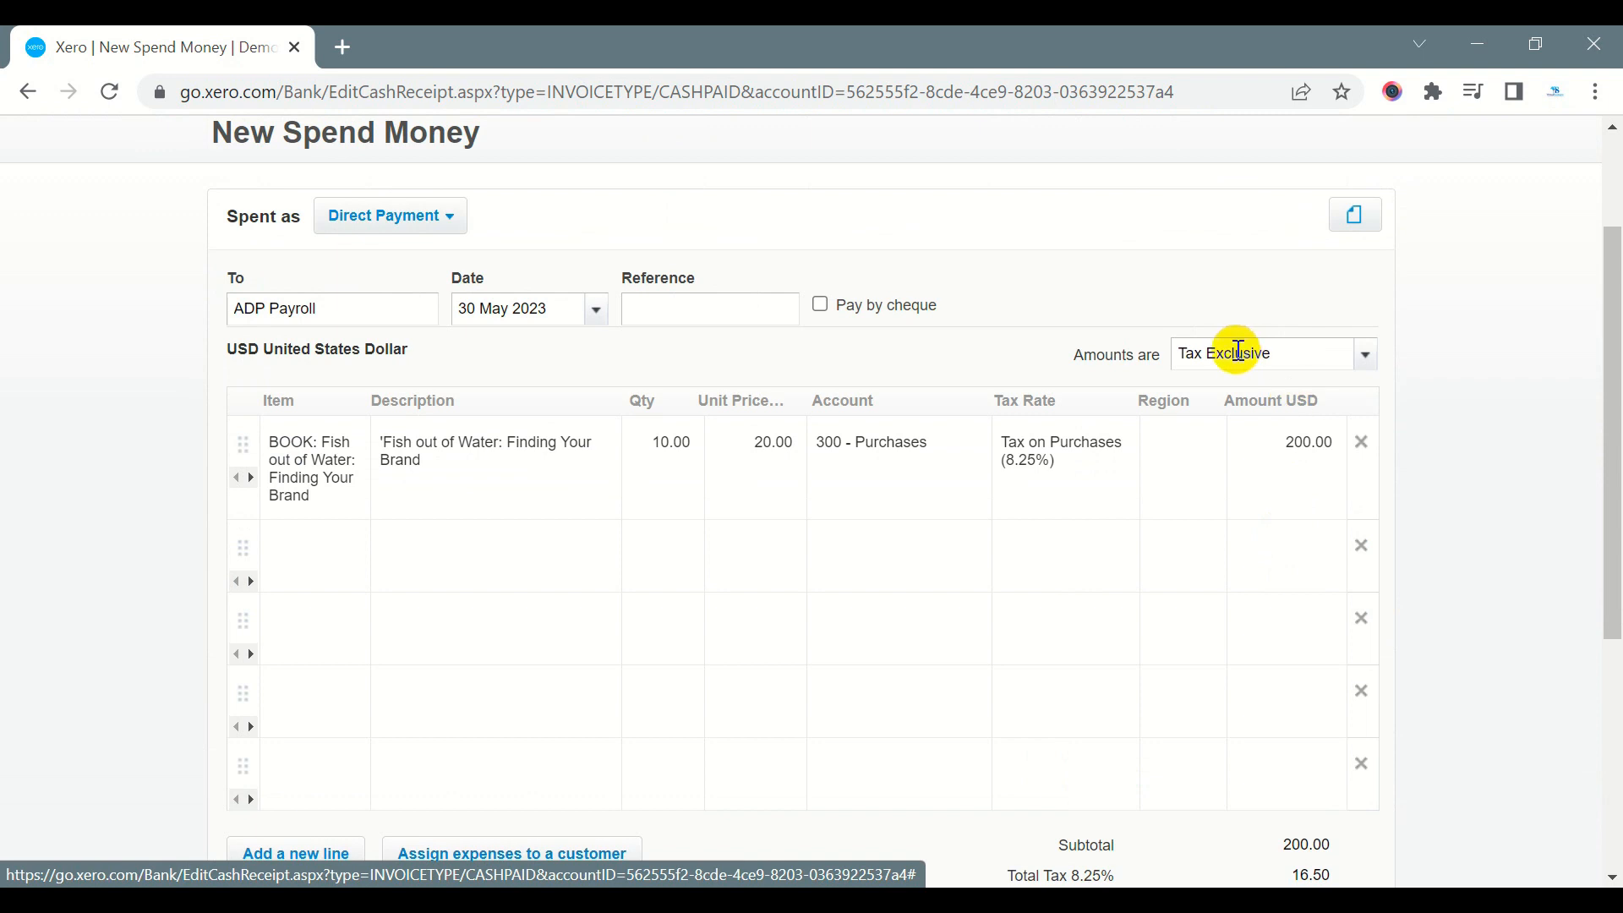
left_click(1362, 356)
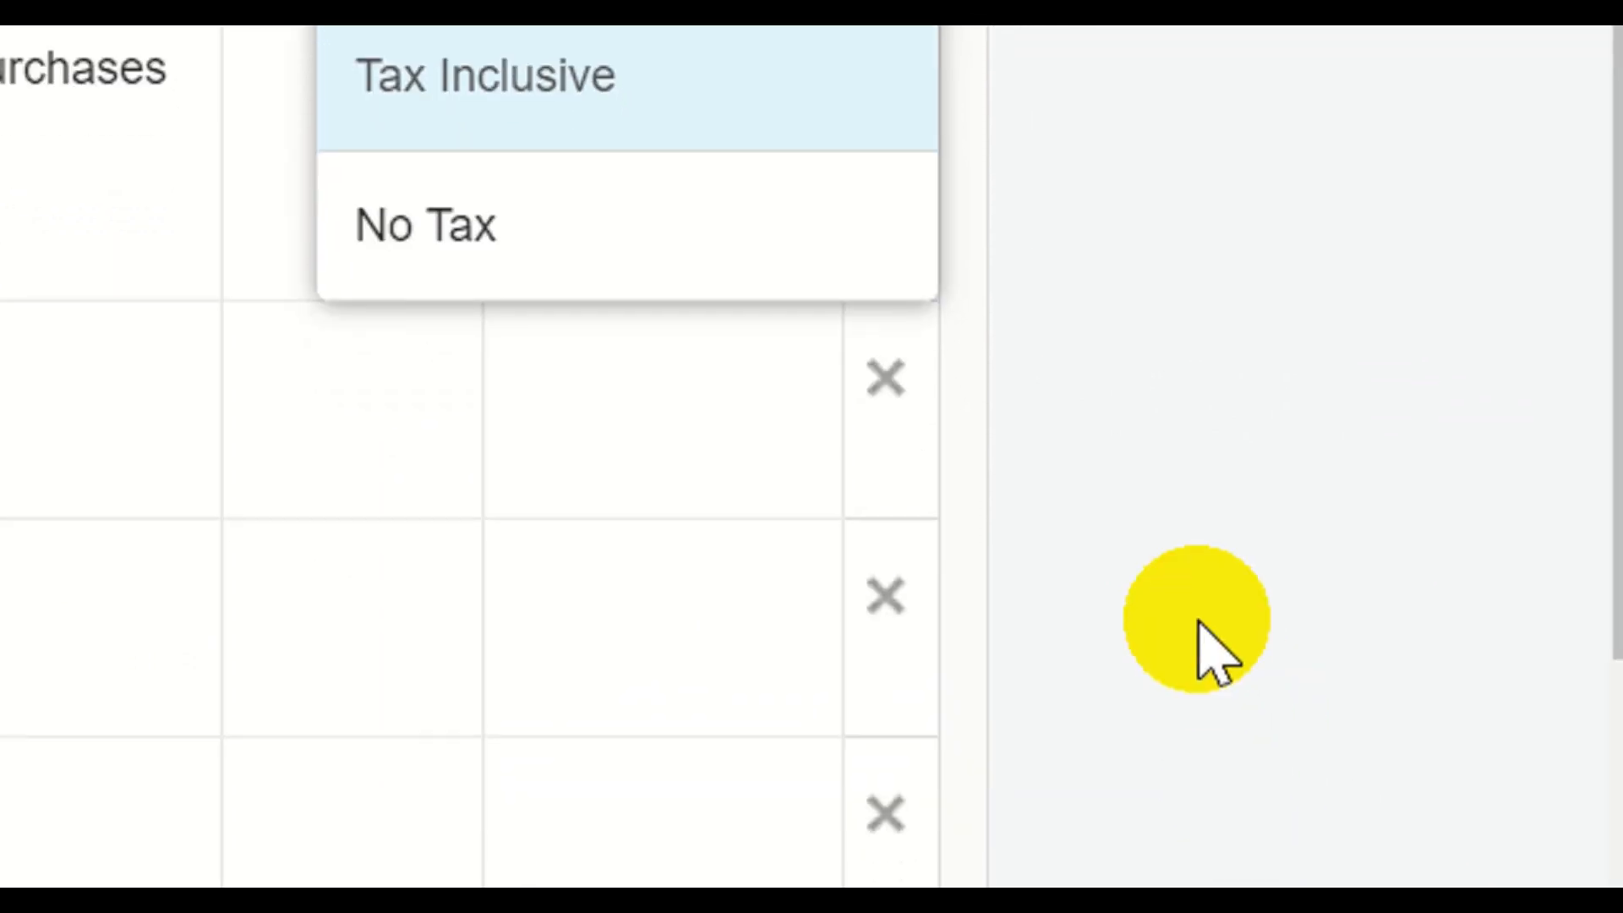
Save the ADP Payroll spend money transaction
scroll(1358, 585, "down", 4)
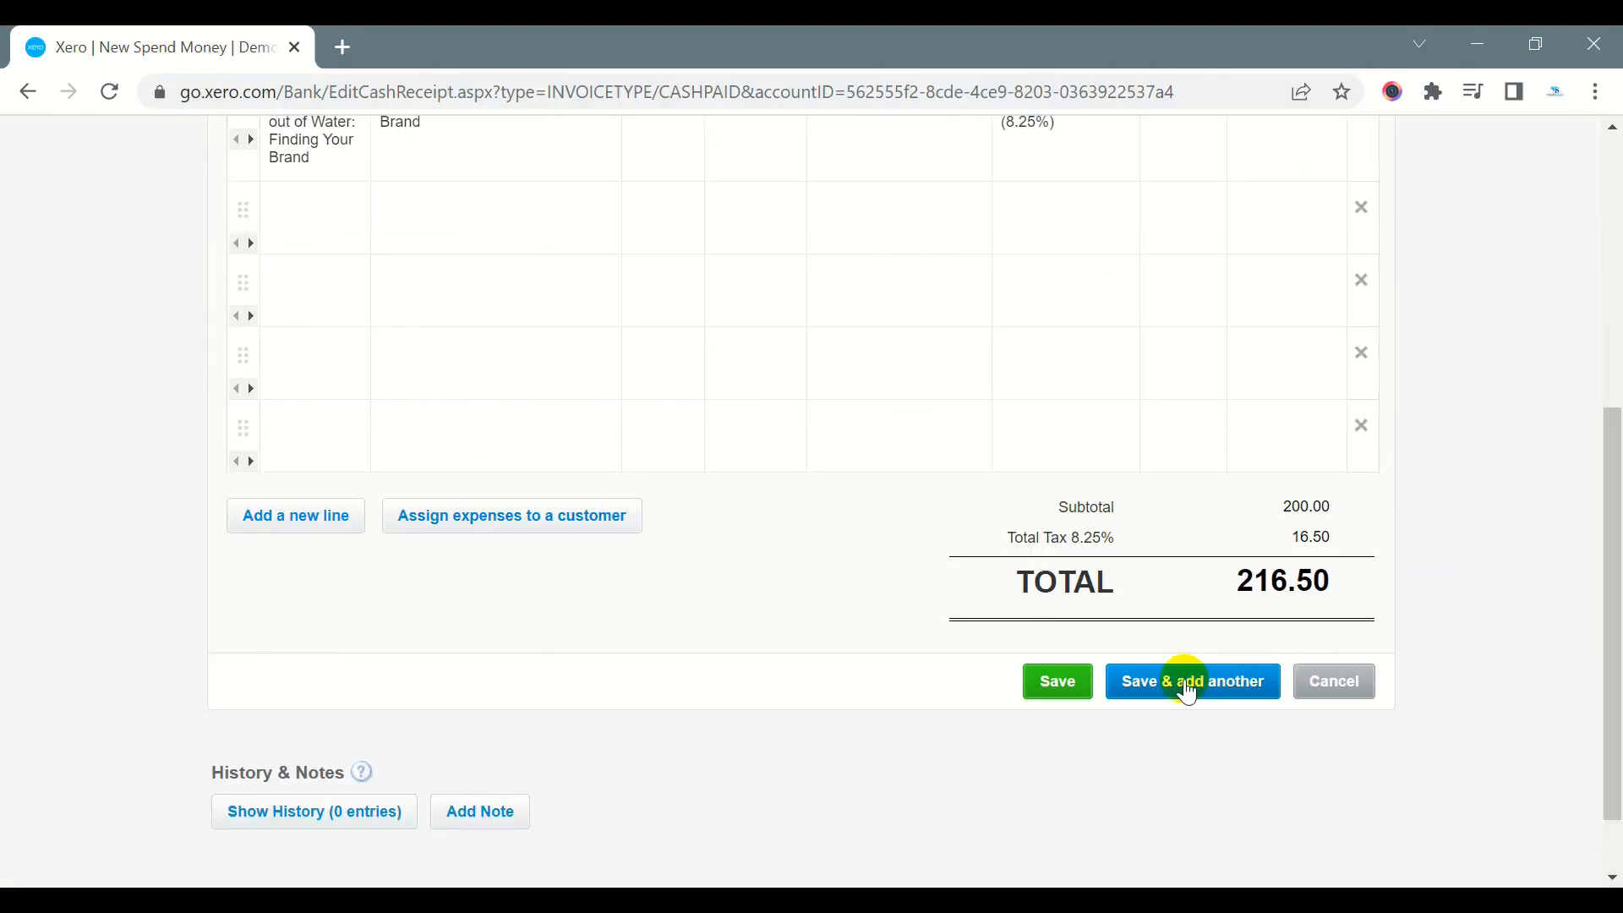
left_click(1060, 682)
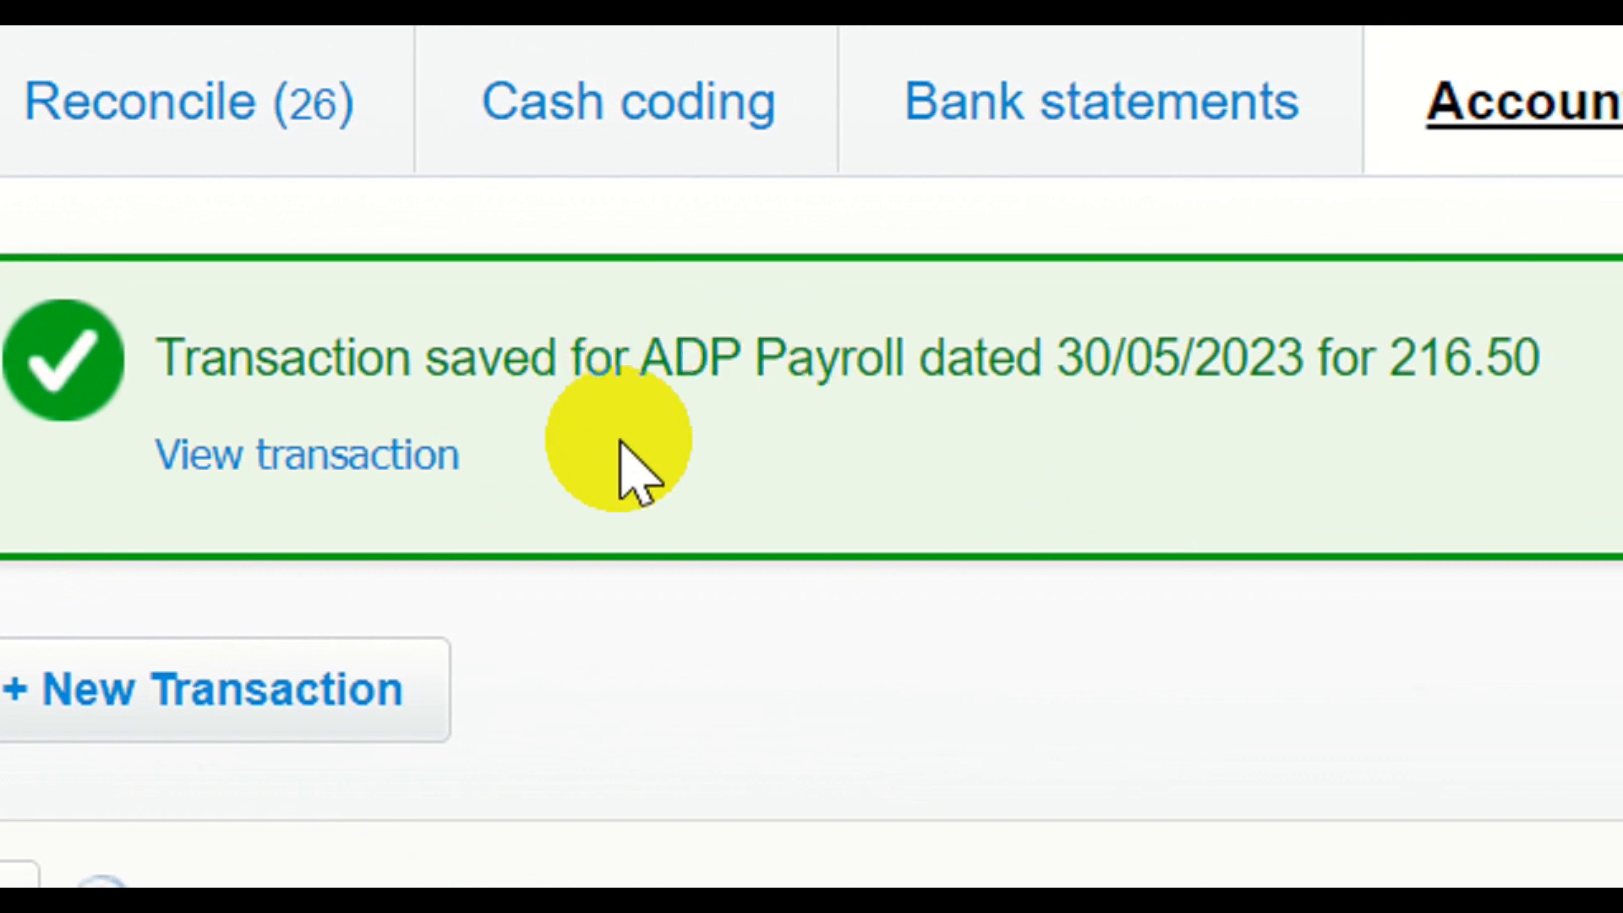
Check the saved ADP Payroll payment in the Business Bank Account's transactions
left_click_drag(1399, 360, 1562, 359)
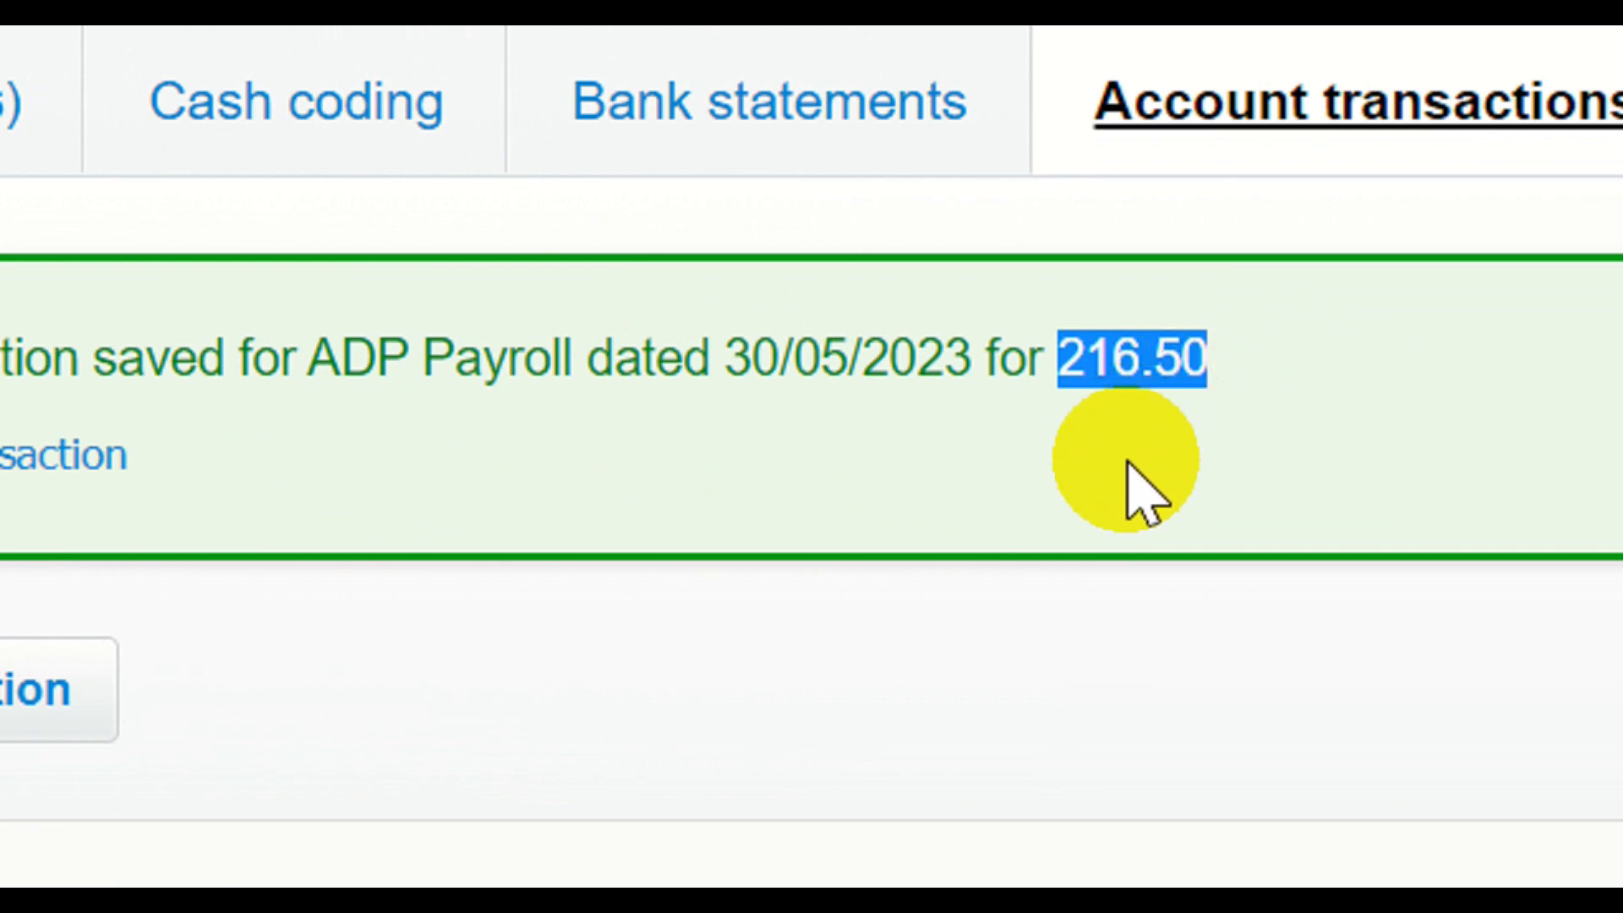
scroll(1128, 473, "down", 2)
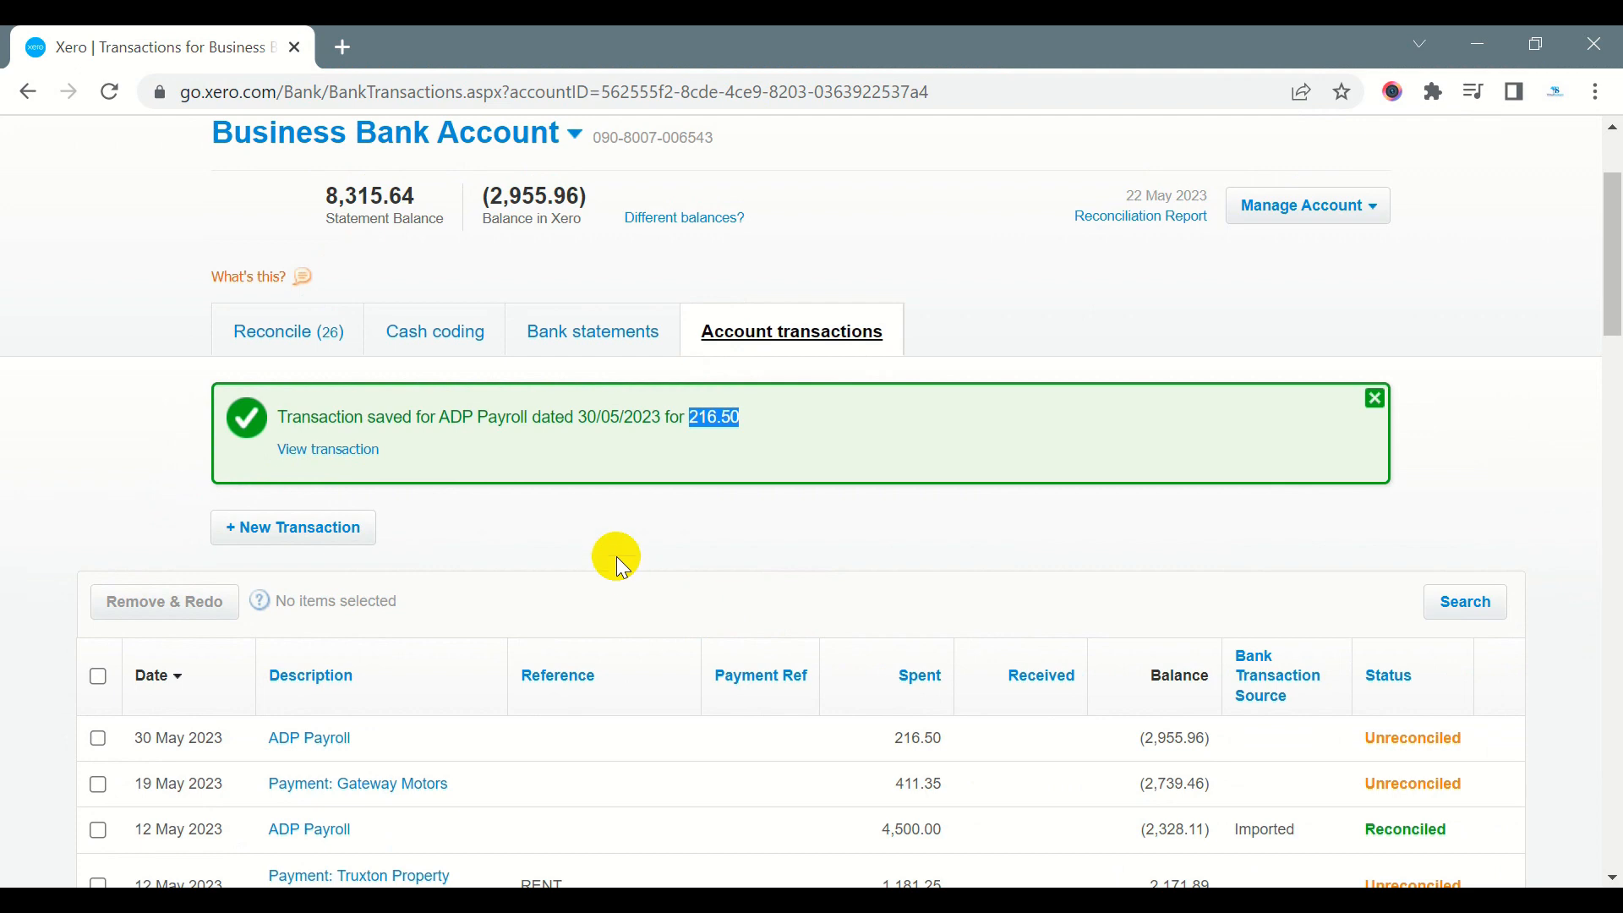
scroll(899, 326, "up", 2)
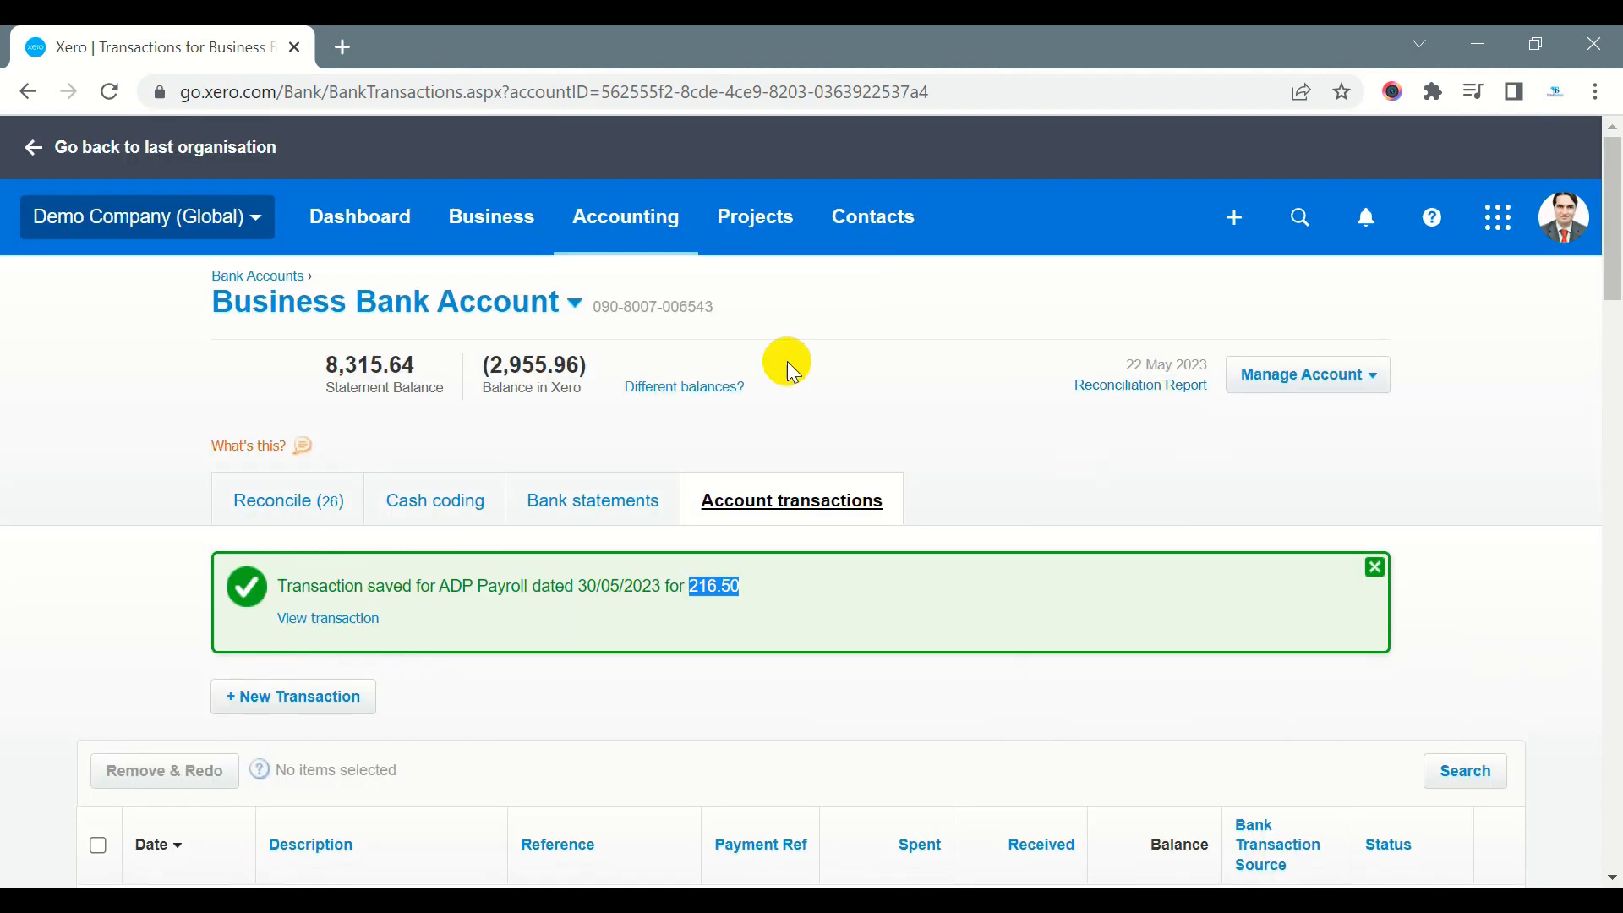
Open the Profit and Loss report from the accounting reports
left_click(634, 234)
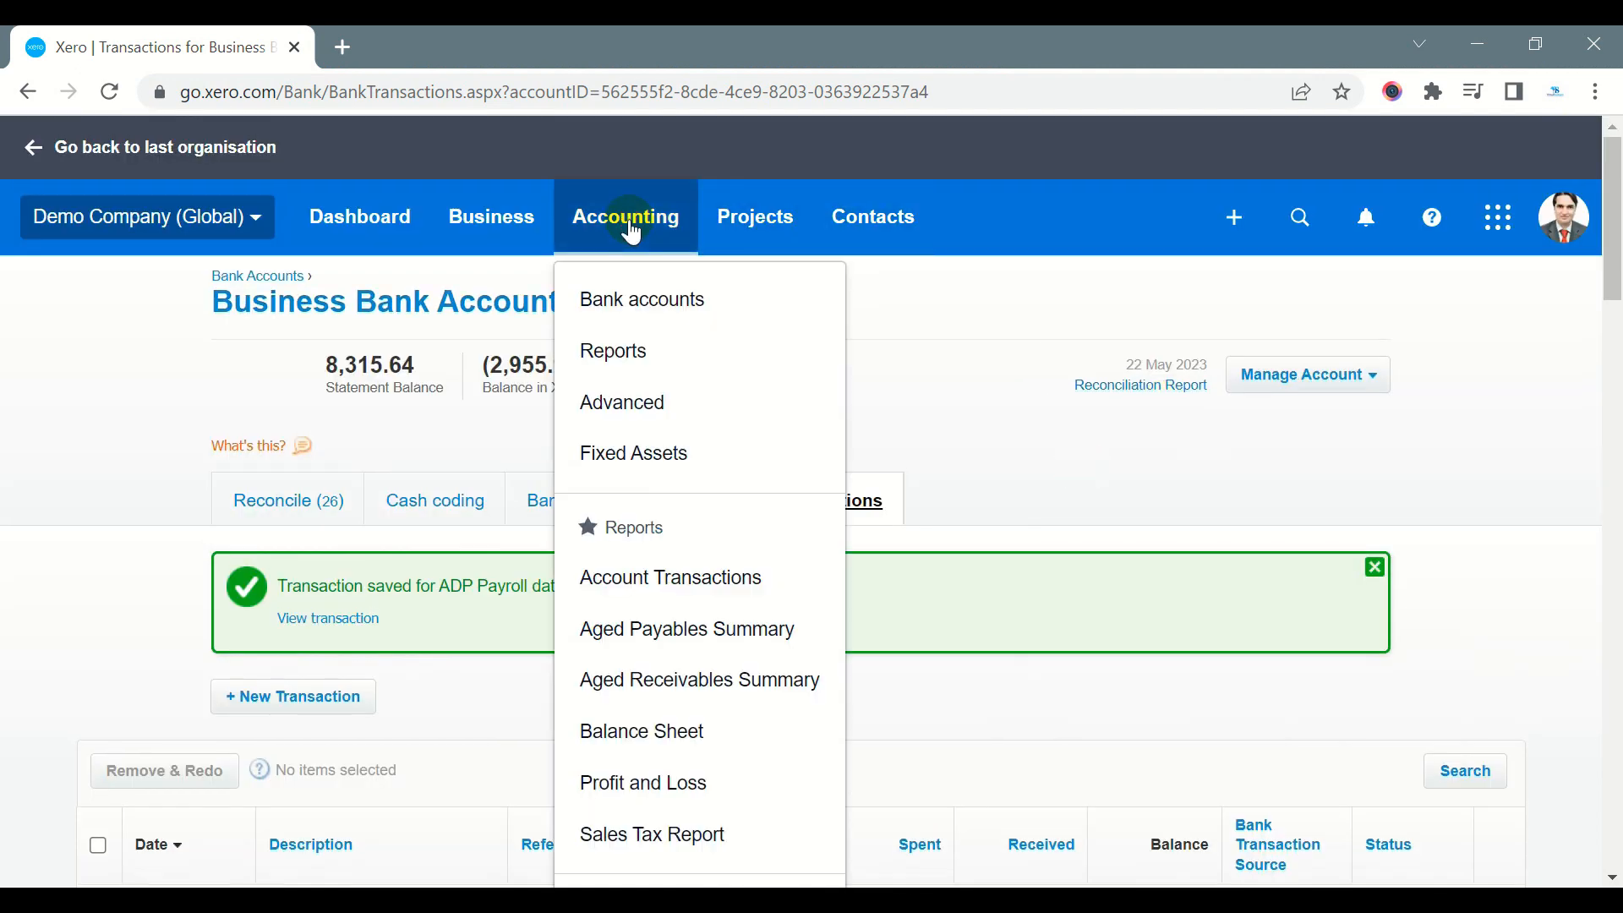
left_click(662, 355)
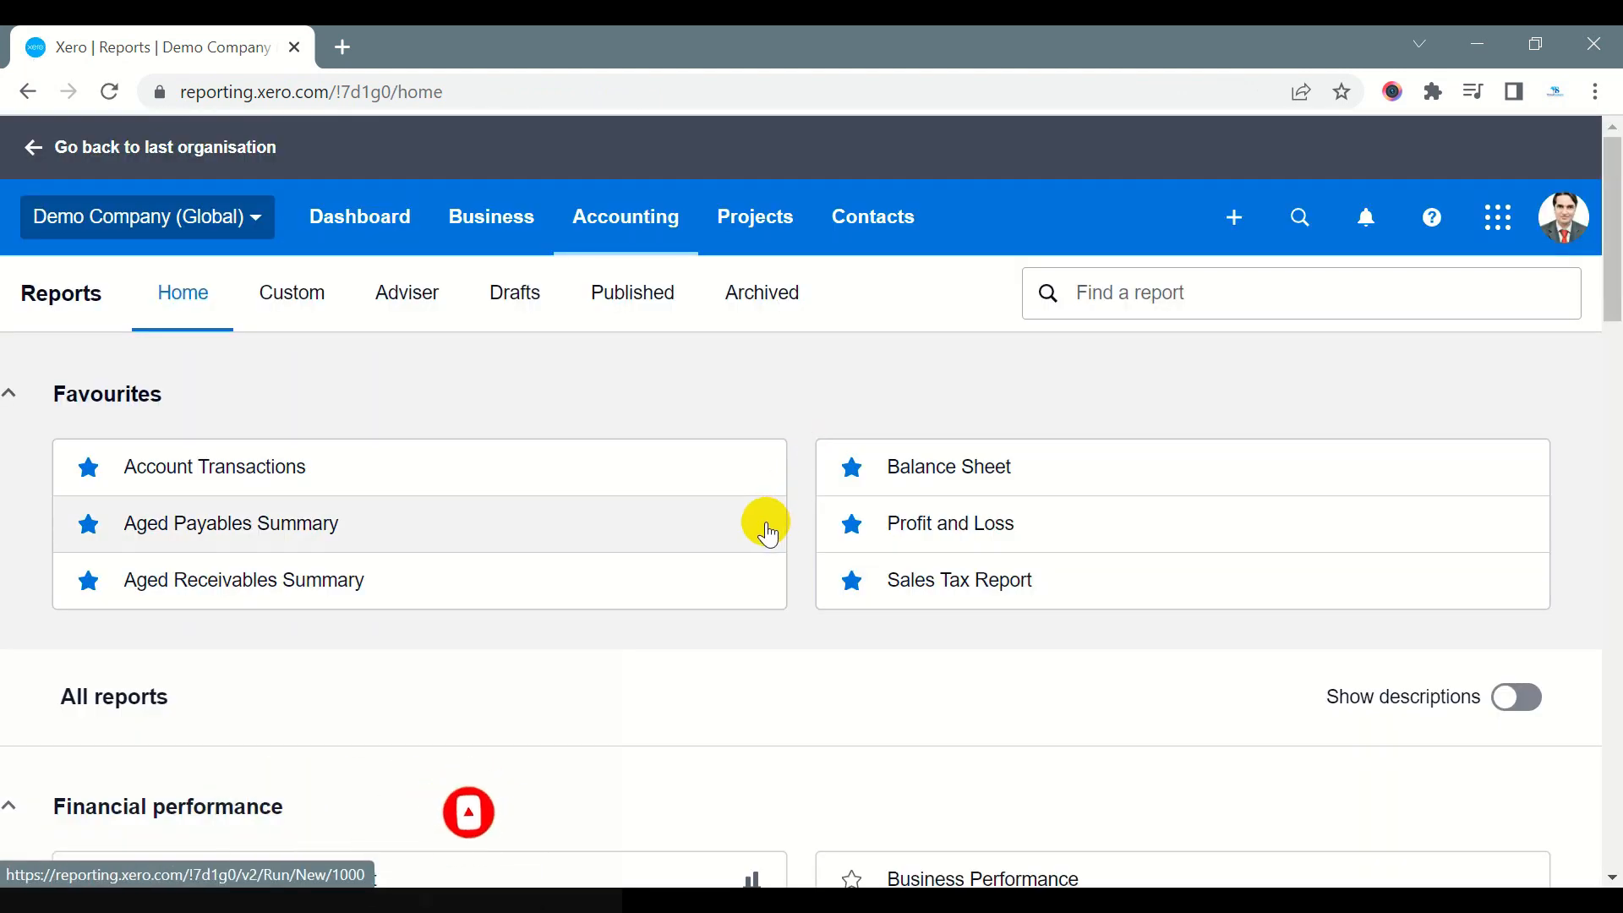
left_click(920, 524)
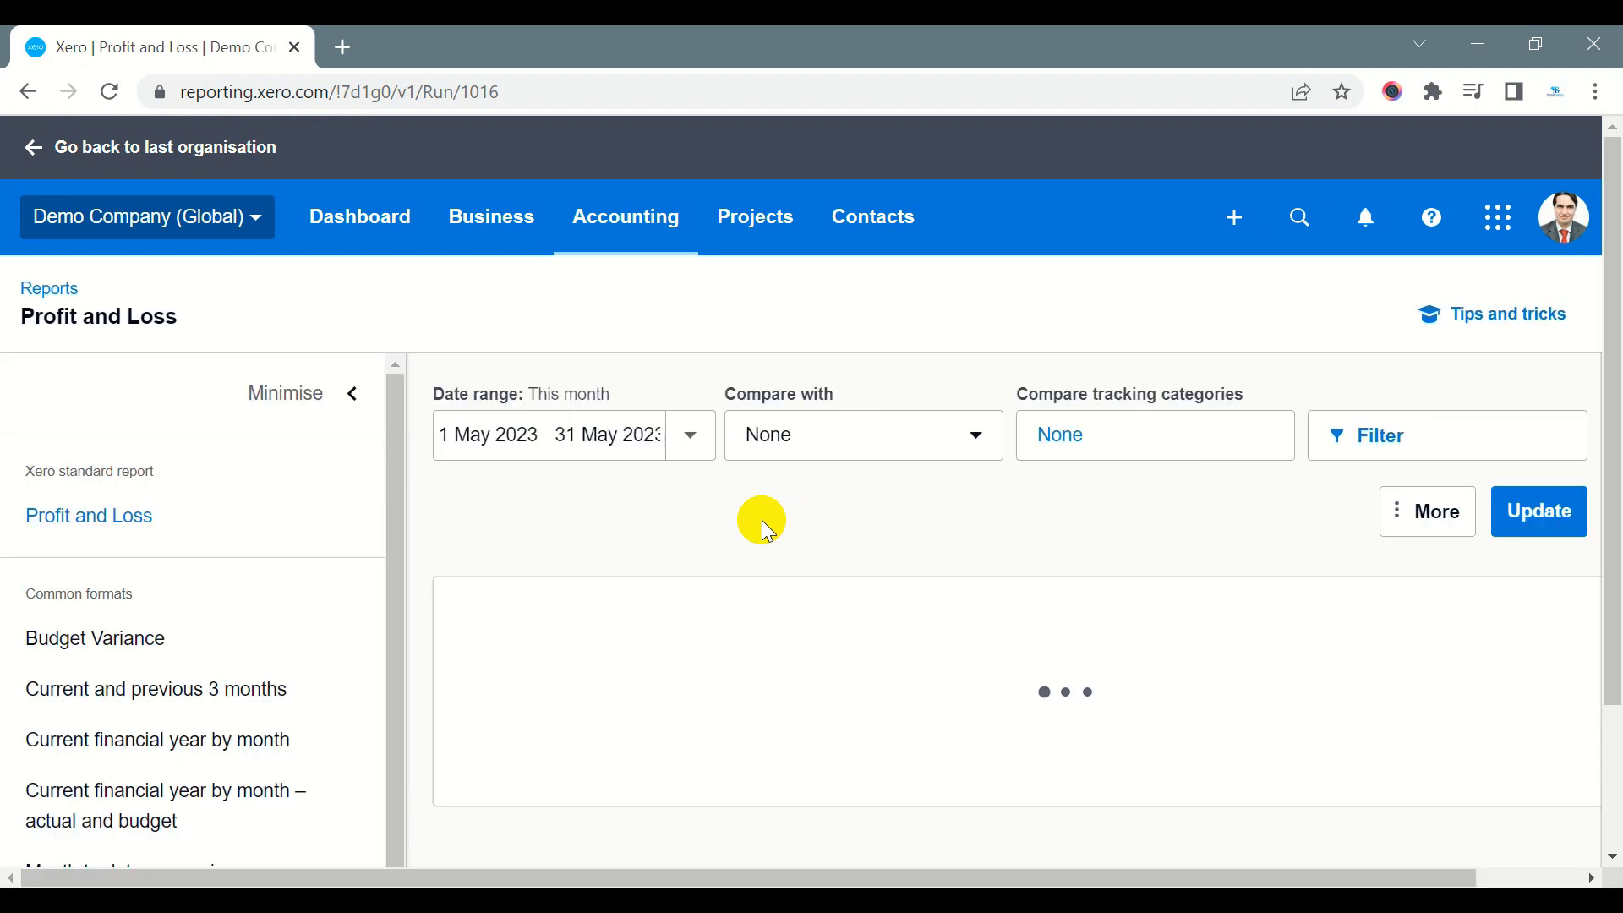
Open the transactions behind the Purchases amount under Cost of Sales and check the ADP Payroll spend money entry
scroll(762, 520, "down", 2)
scroll(757, 477, "down", 3)
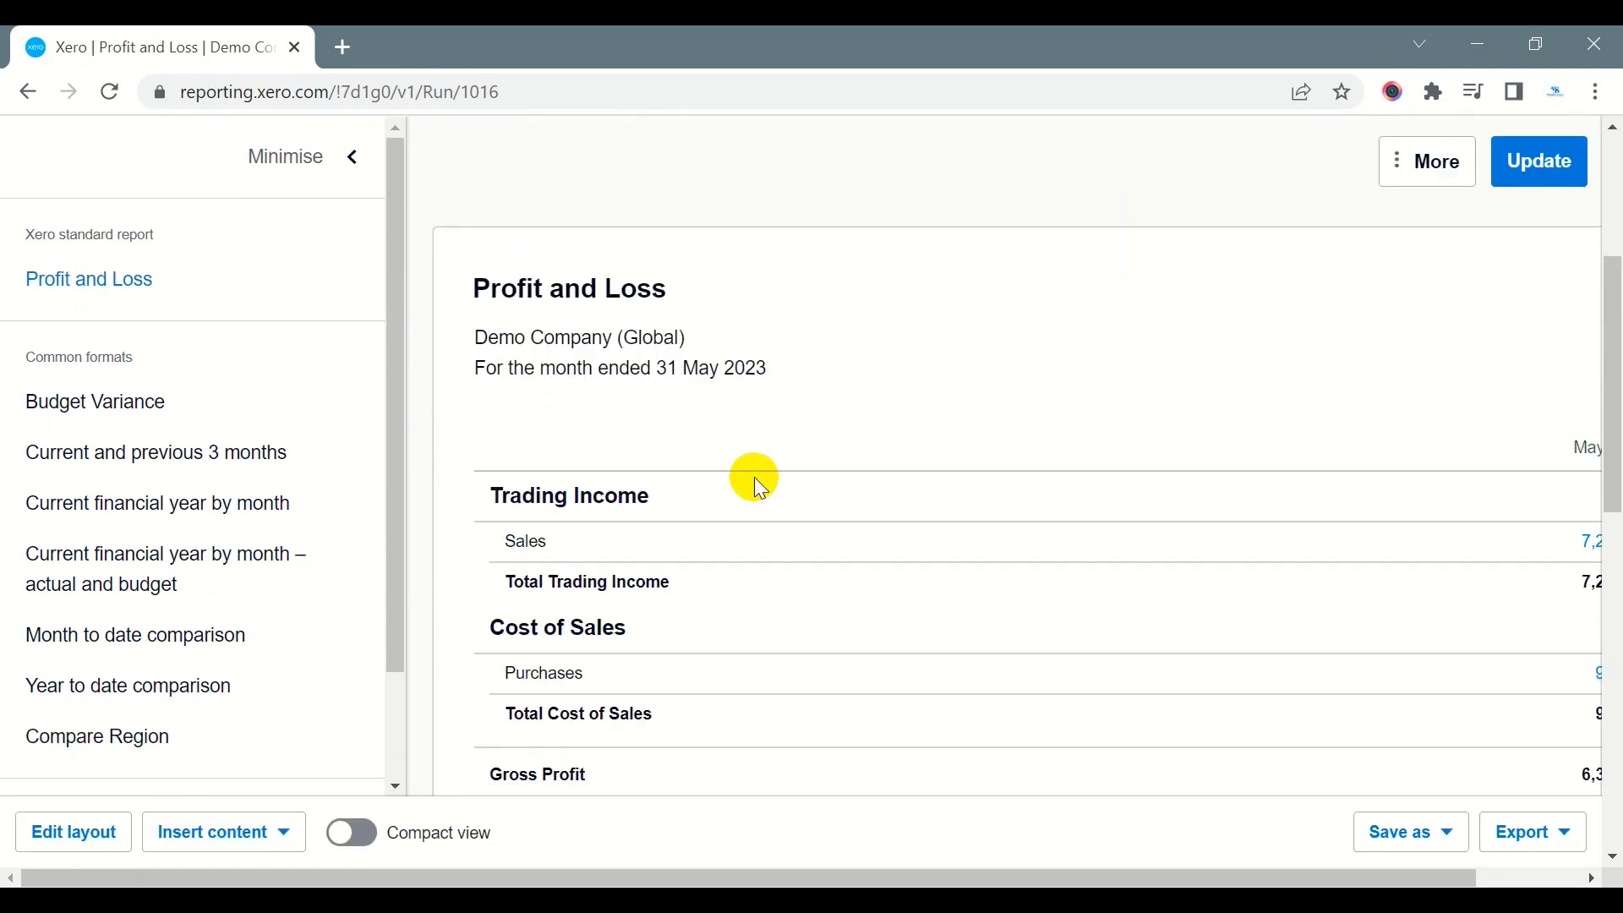
left_click_drag(546, 879, 652, 879)
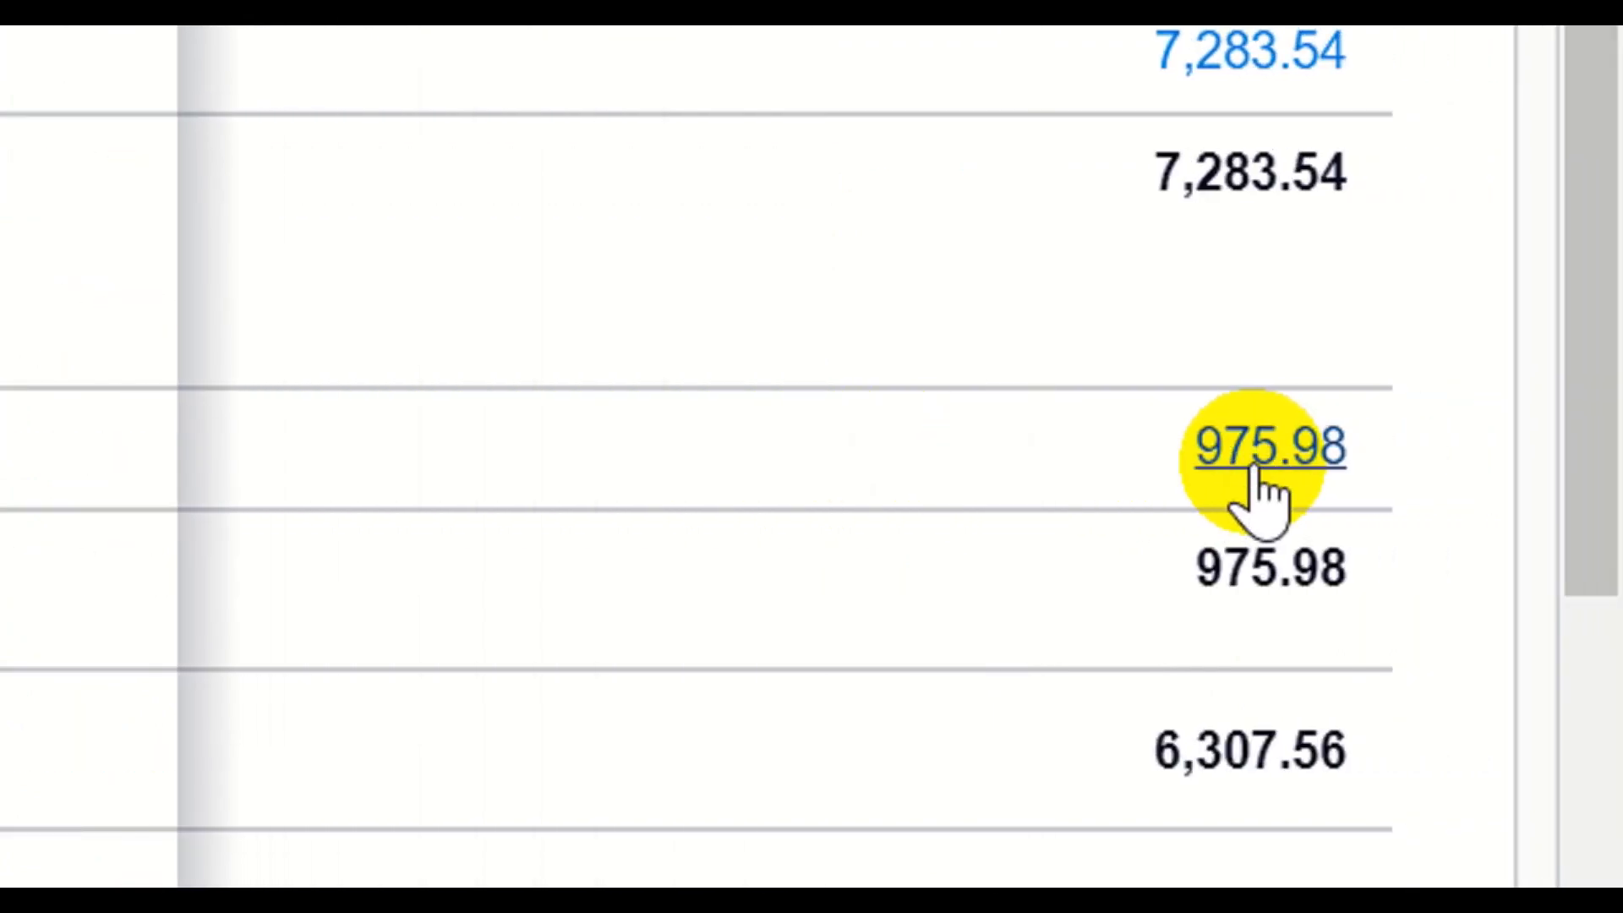
left_click(1259, 488)
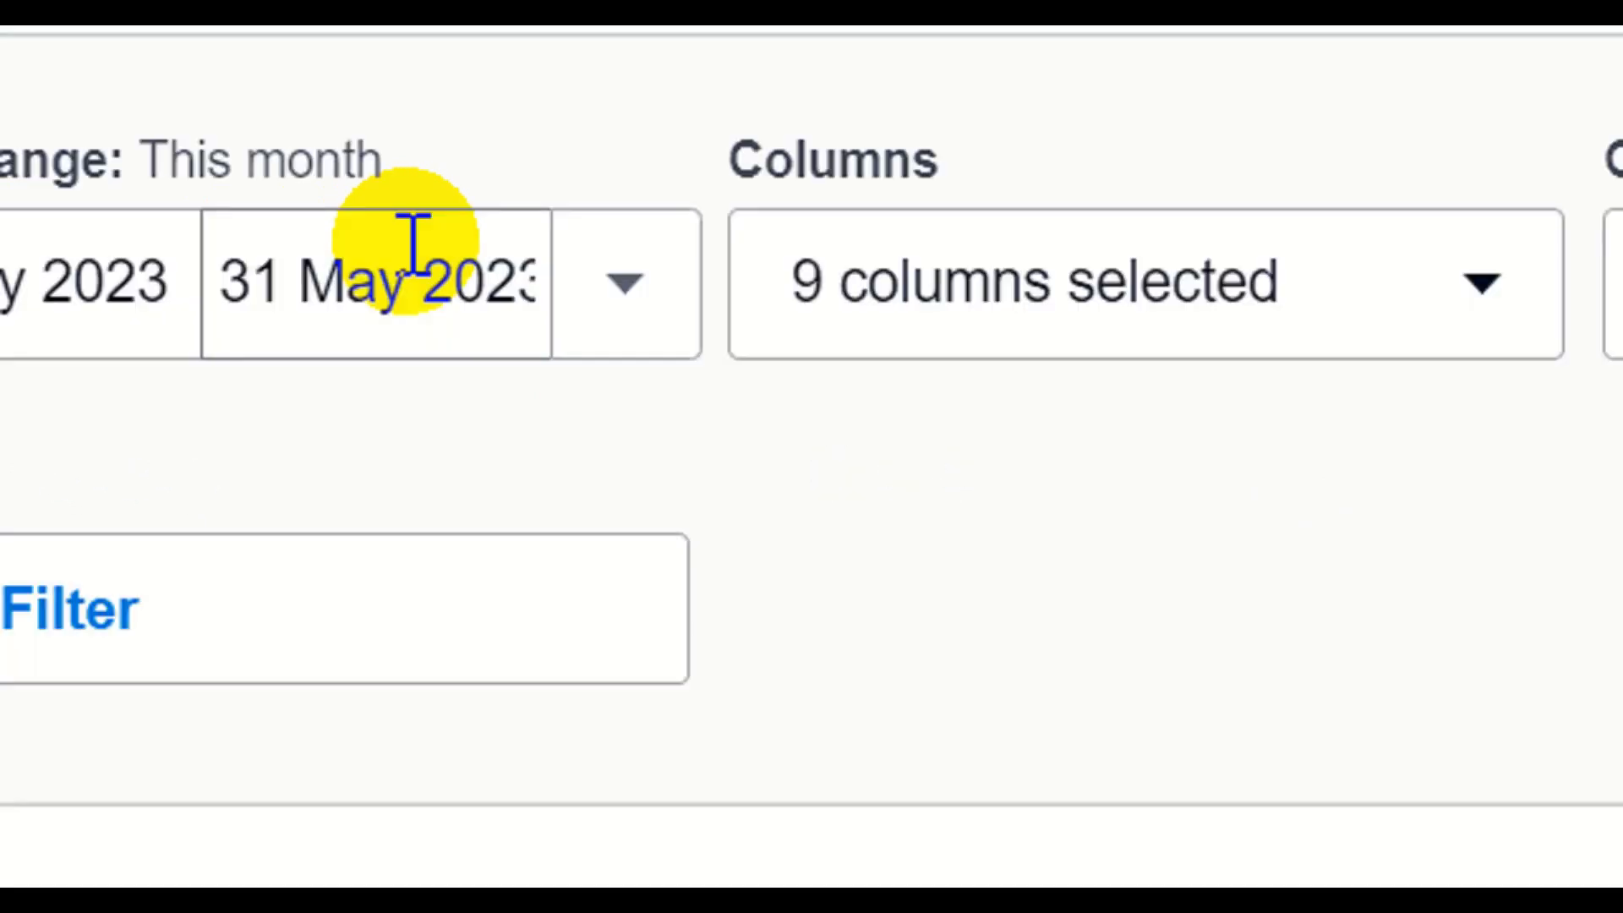
scroll(405, 271, "down", 5)
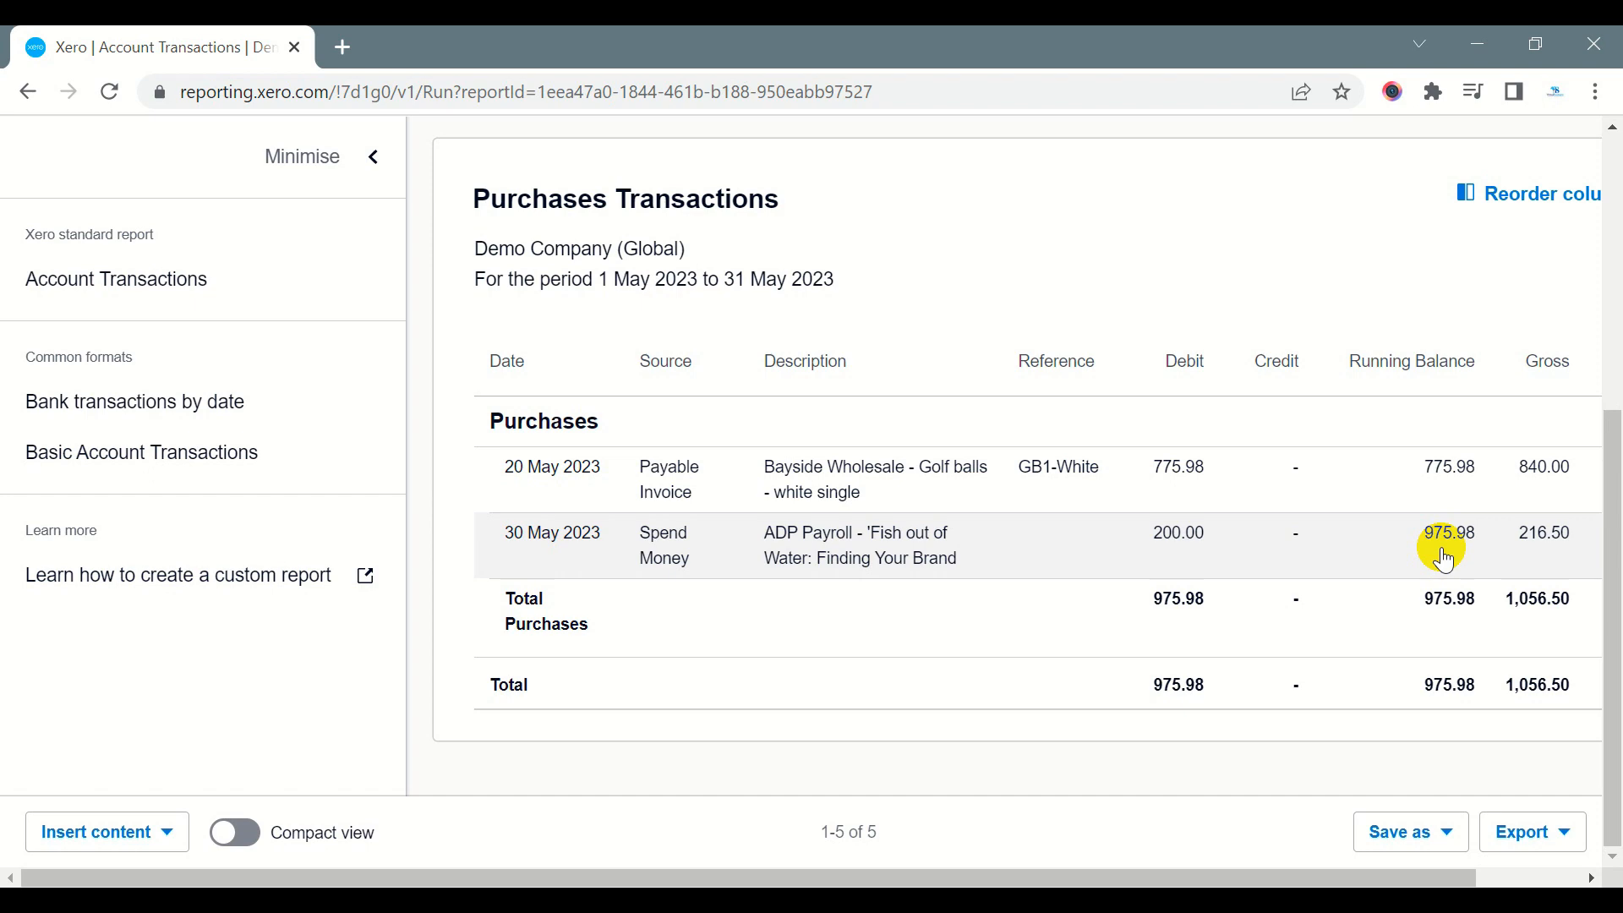
scroll(1439, 560, "up", 5)
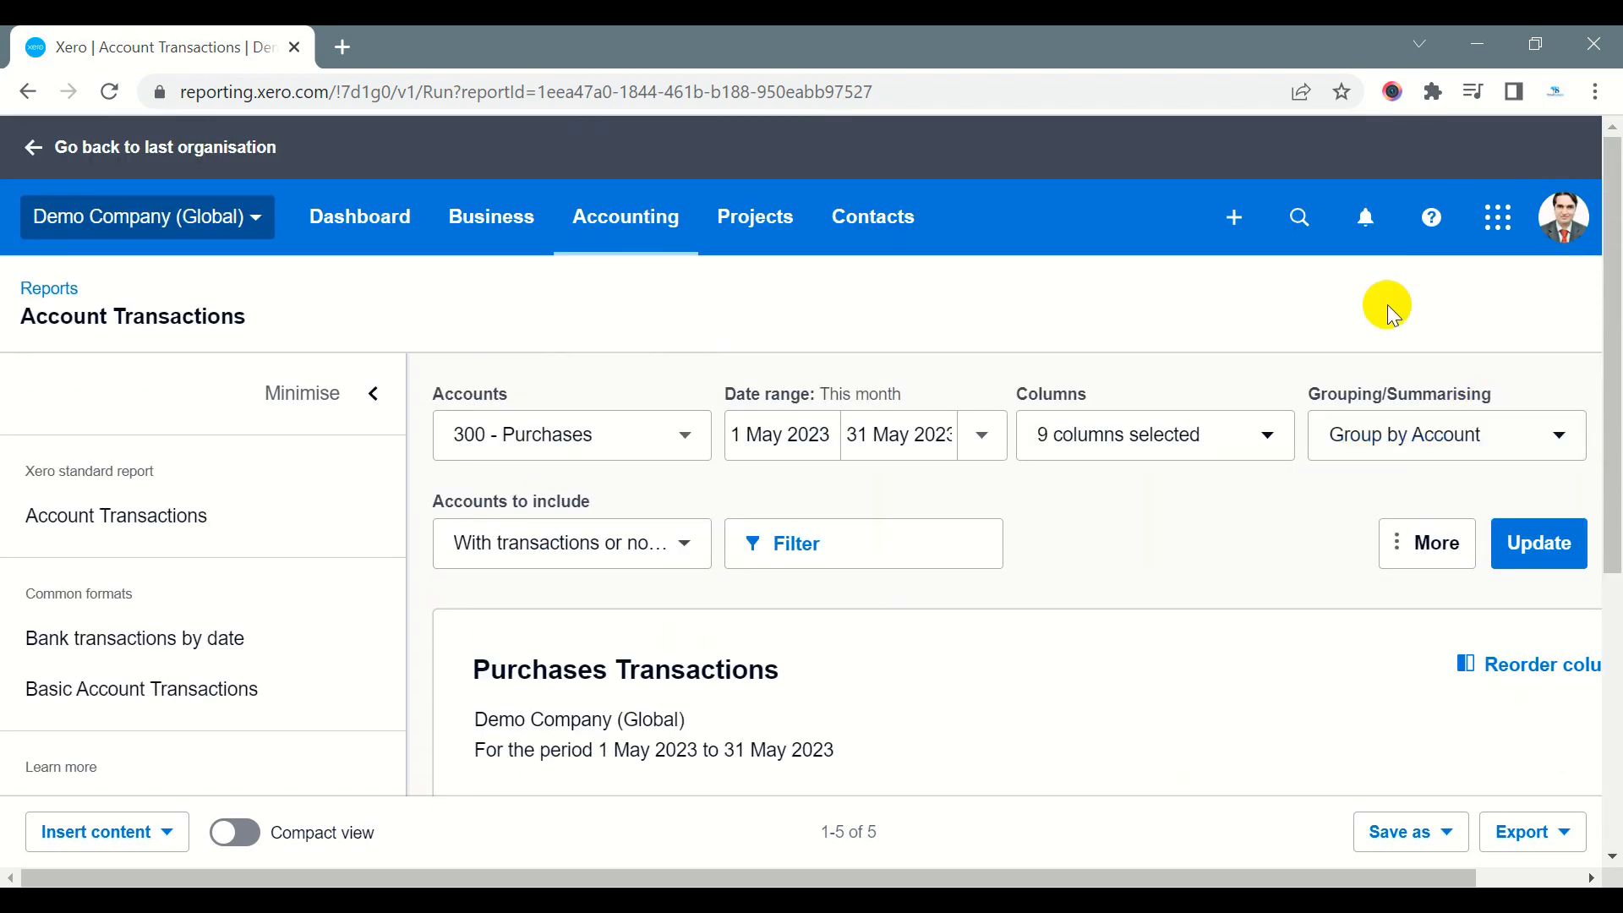
Open the choices for creating a new record
left_click(1234, 224)
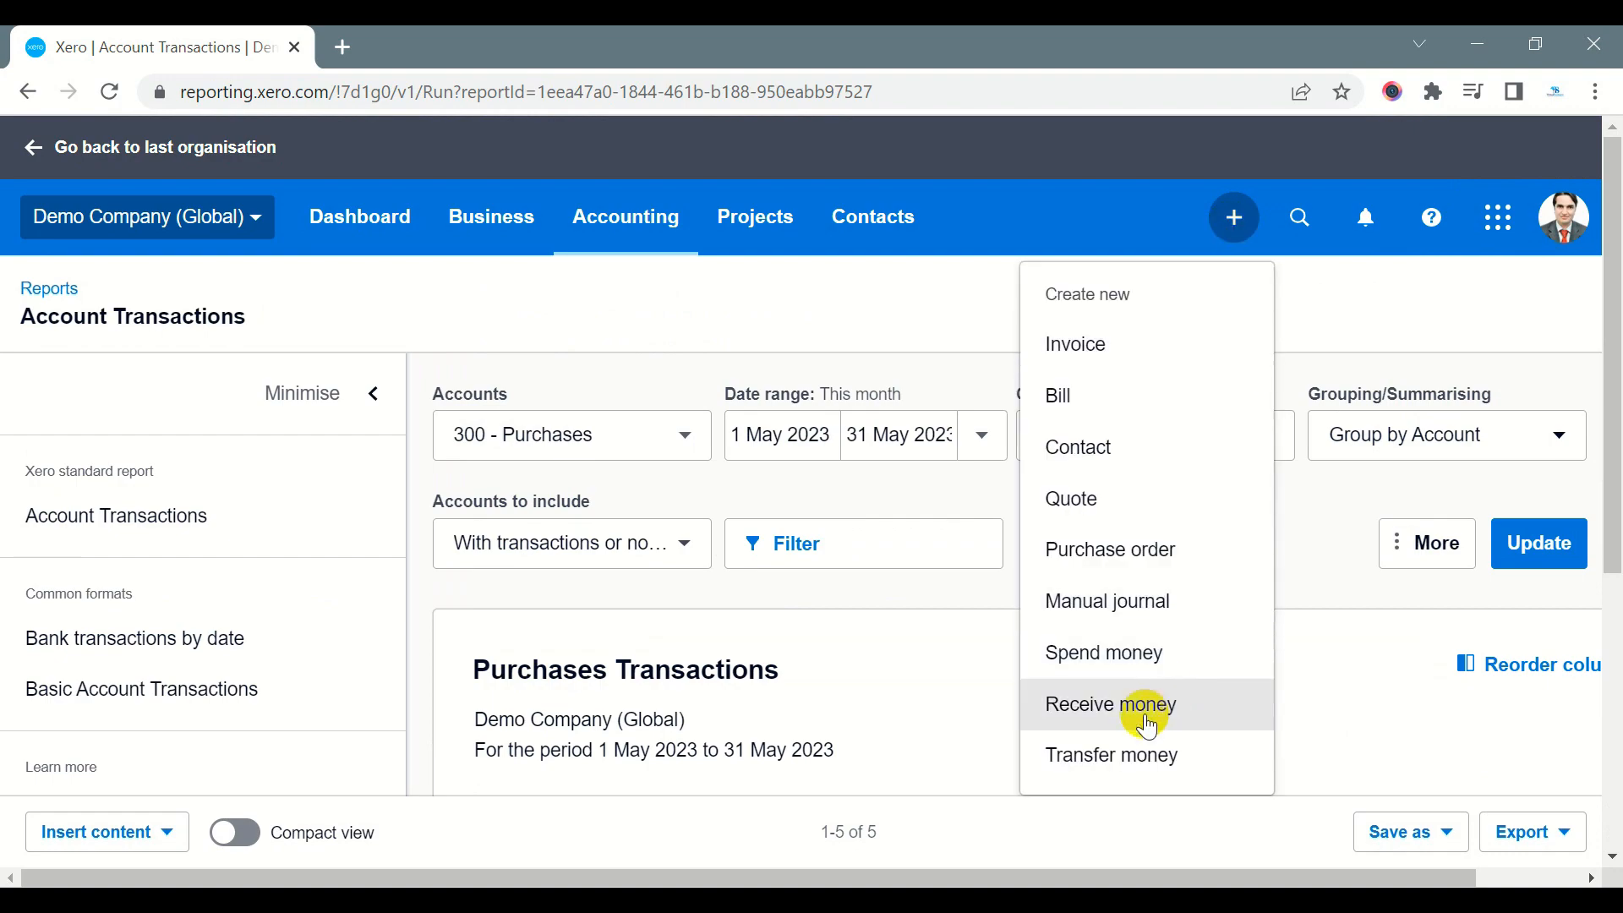